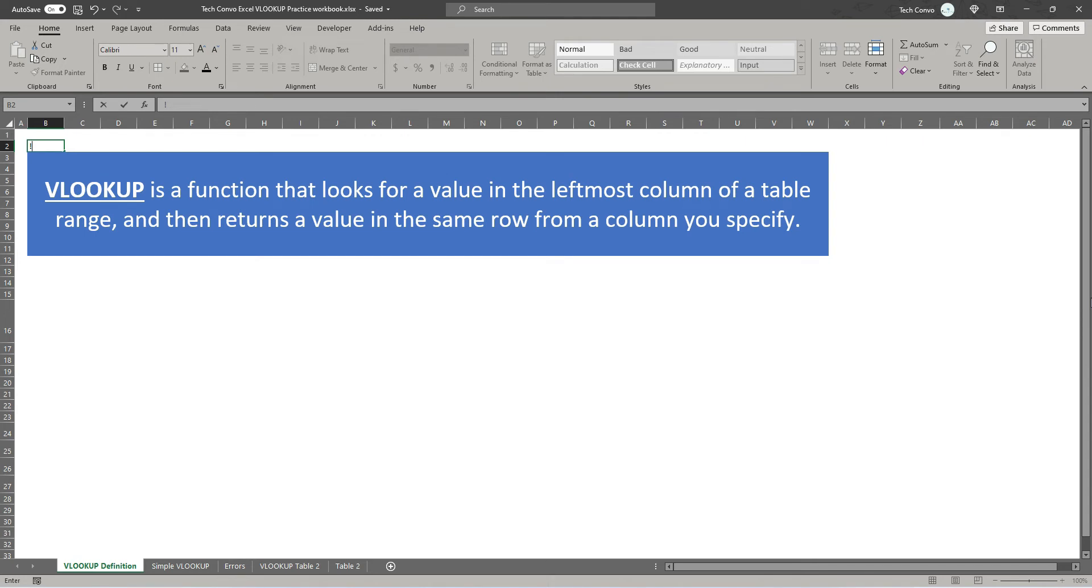
pyautogui.click(42, 172)
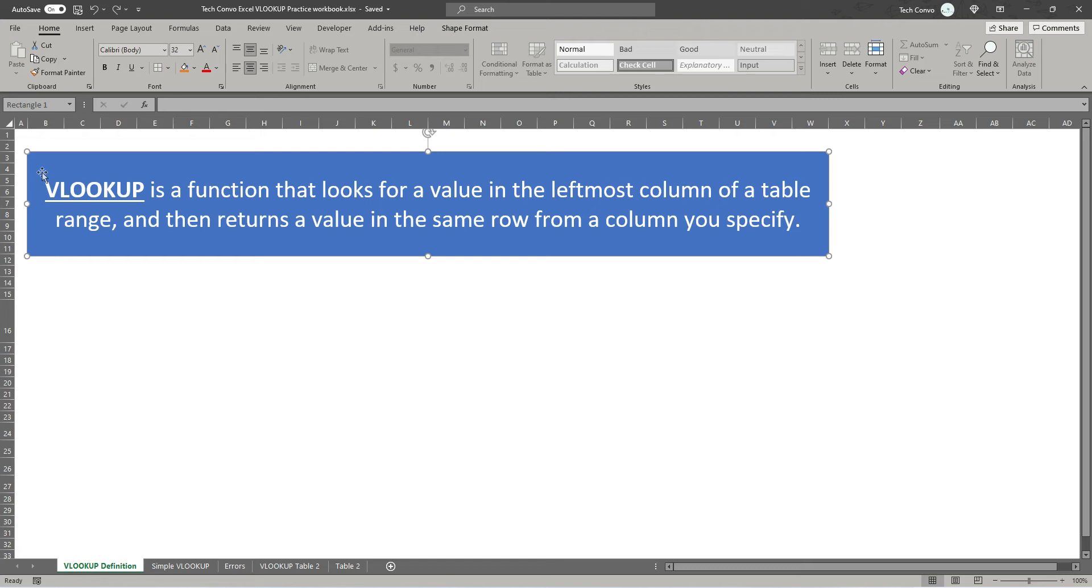
pyautogui.press('Escape')
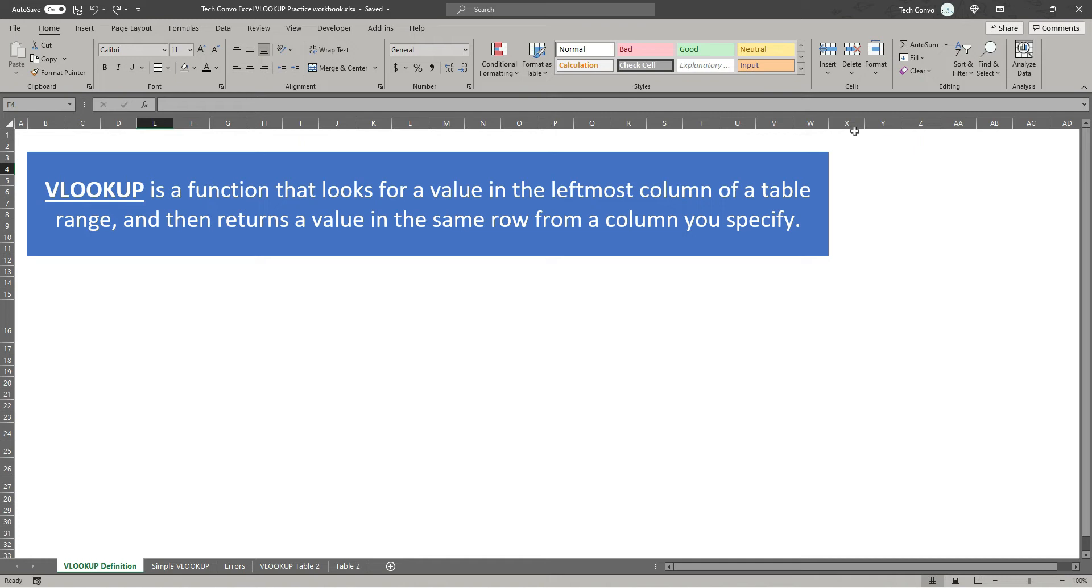
pyautogui.click(49, 173)
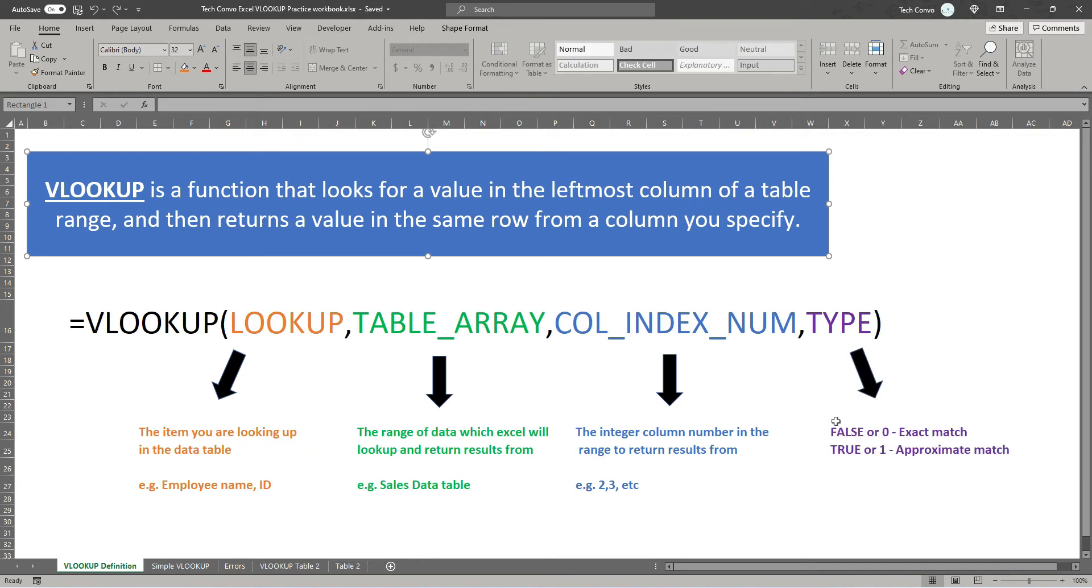
pyautogui.press('Escape')
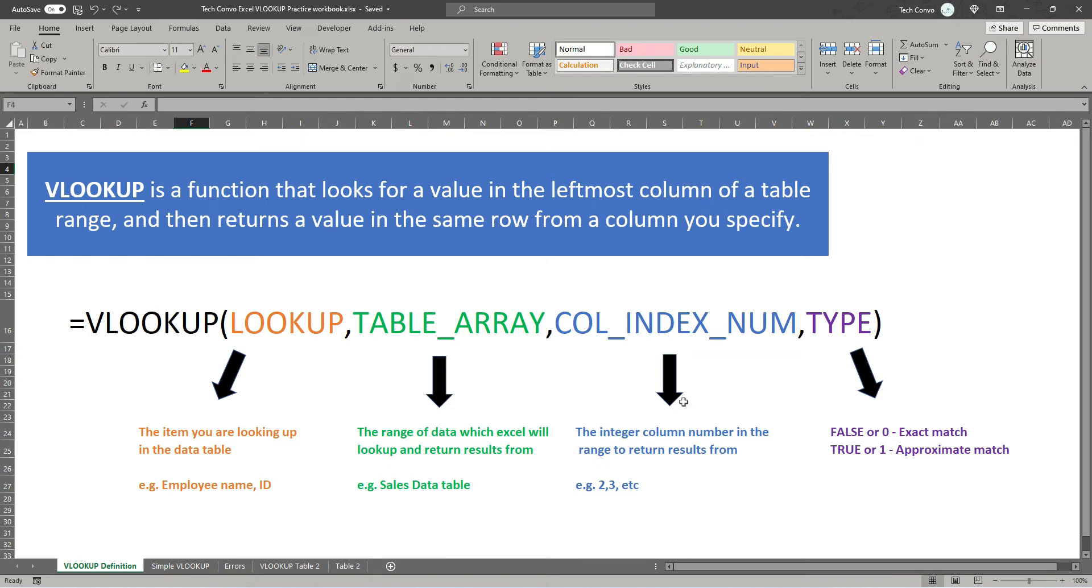
# Step: On the Simple VLOOKUP sheet, begin a VLOOKUP formula in B15 under Friday with A15 as the lookup value
pyautogui.click(176, 569)
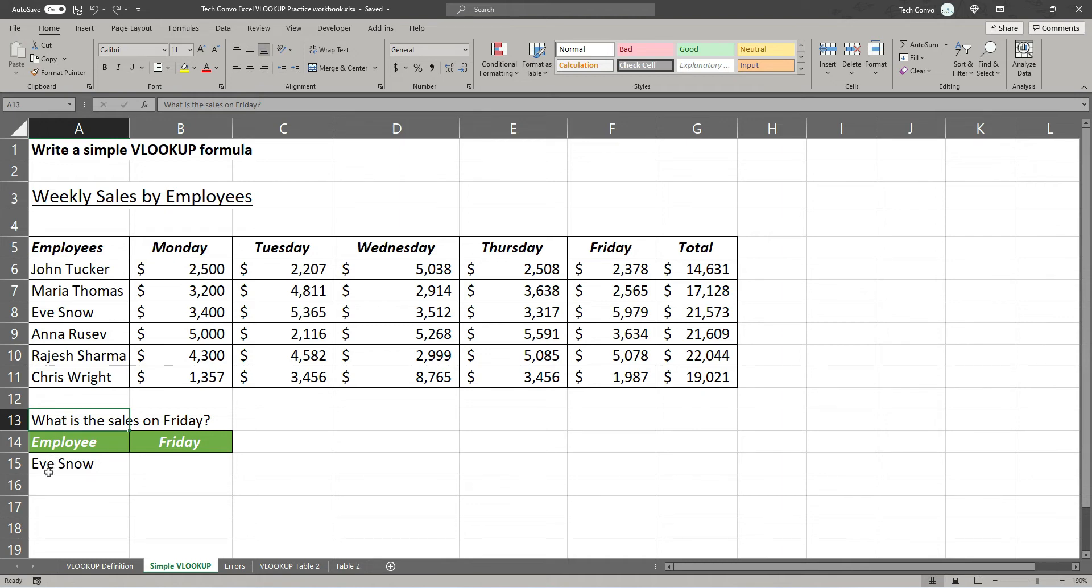
pyautogui.click(99, 467)
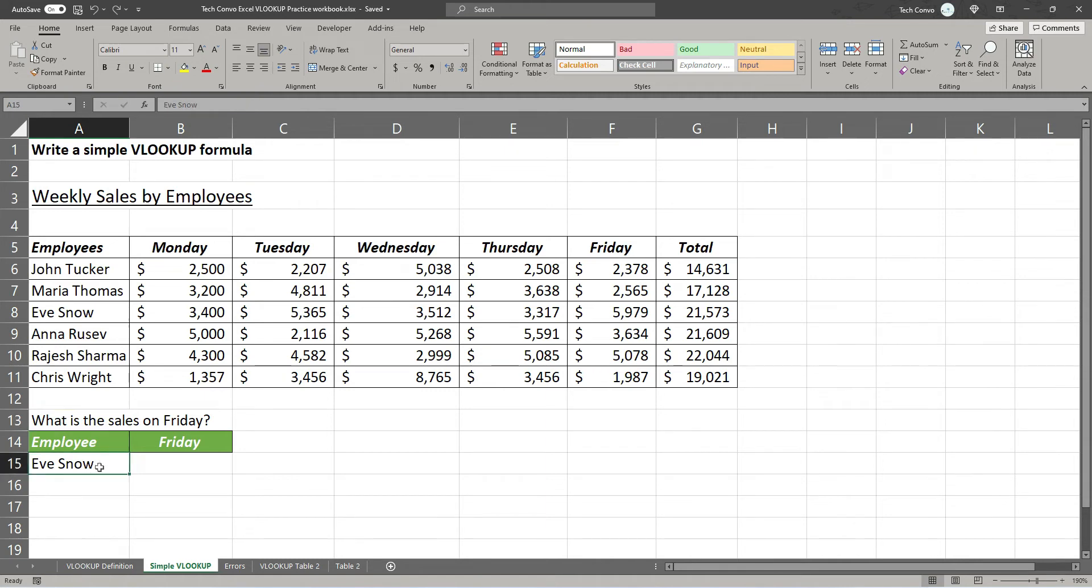
pyautogui.click(82, 246)
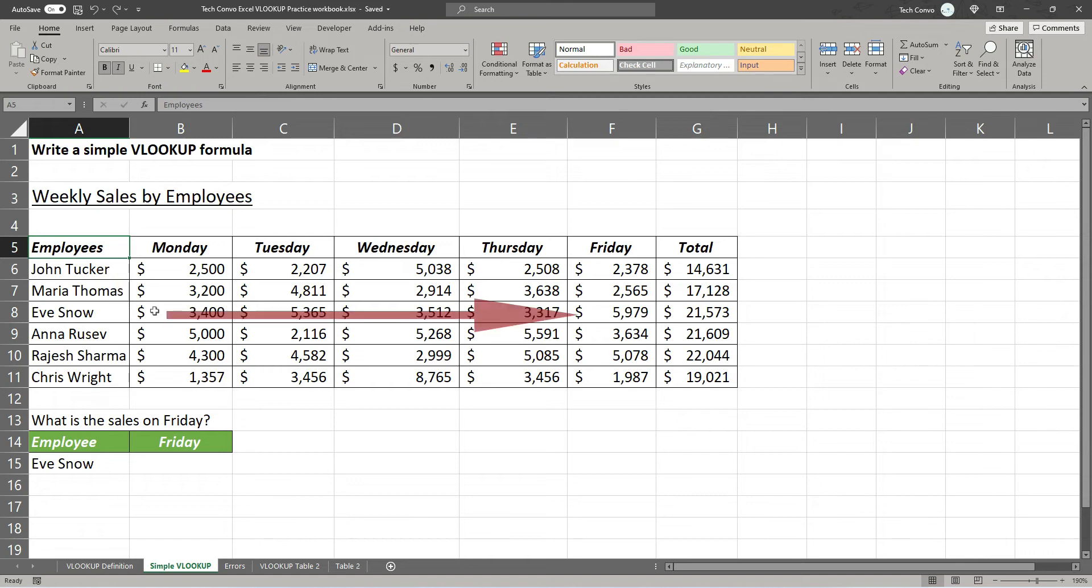
pyautogui.click(604, 311)
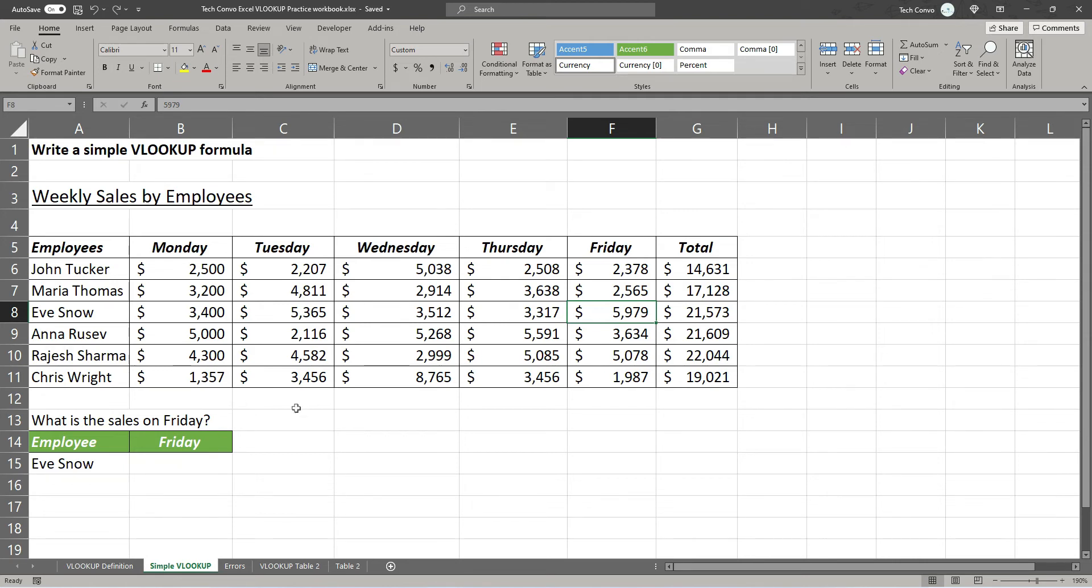
pyautogui.click(193, 463)
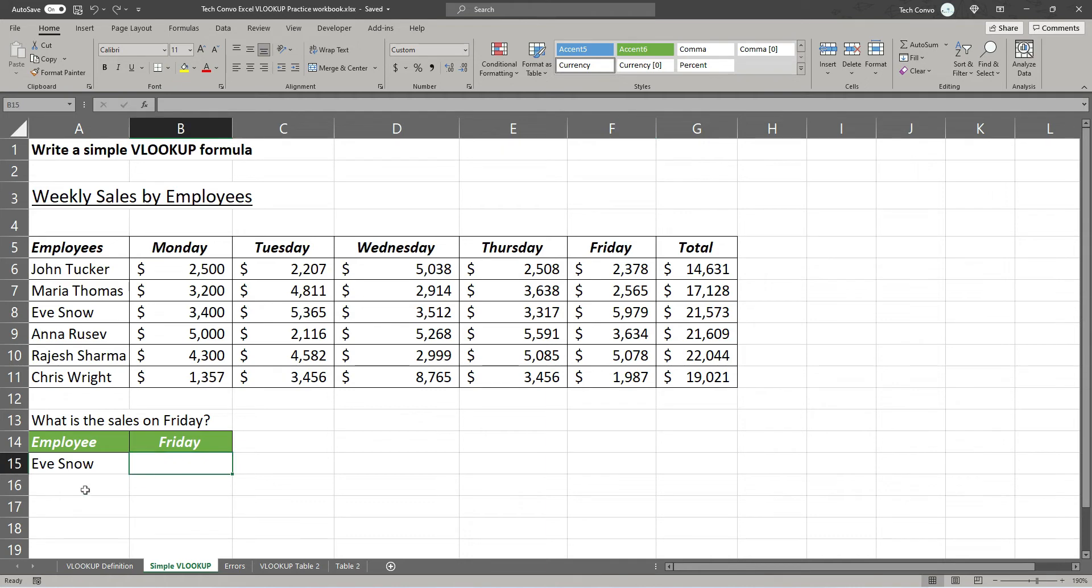
pyautogui.write('=')
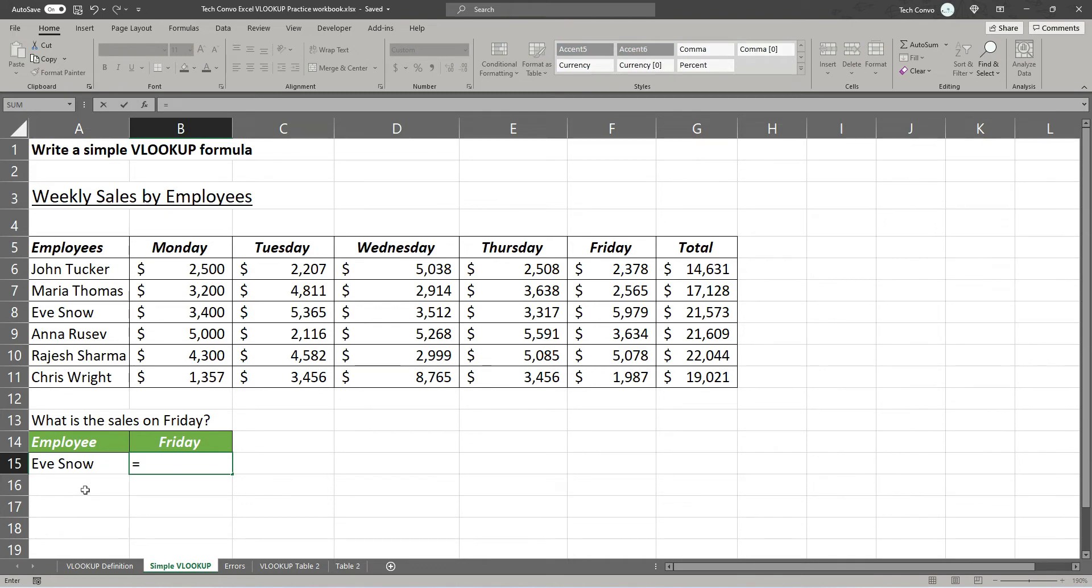
pyautogui.write('vl')
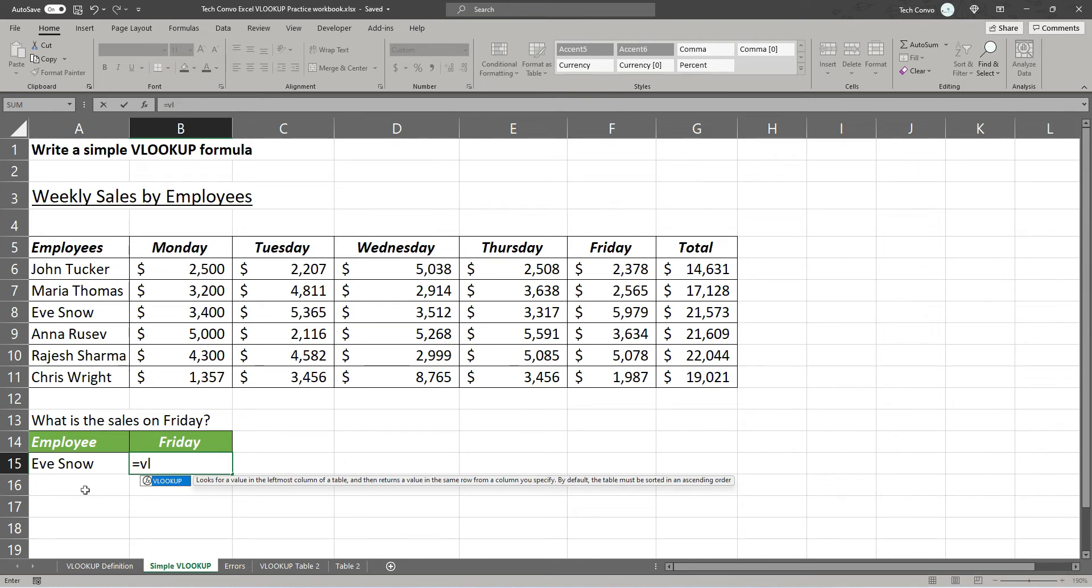
pyautogui.press('Tab')
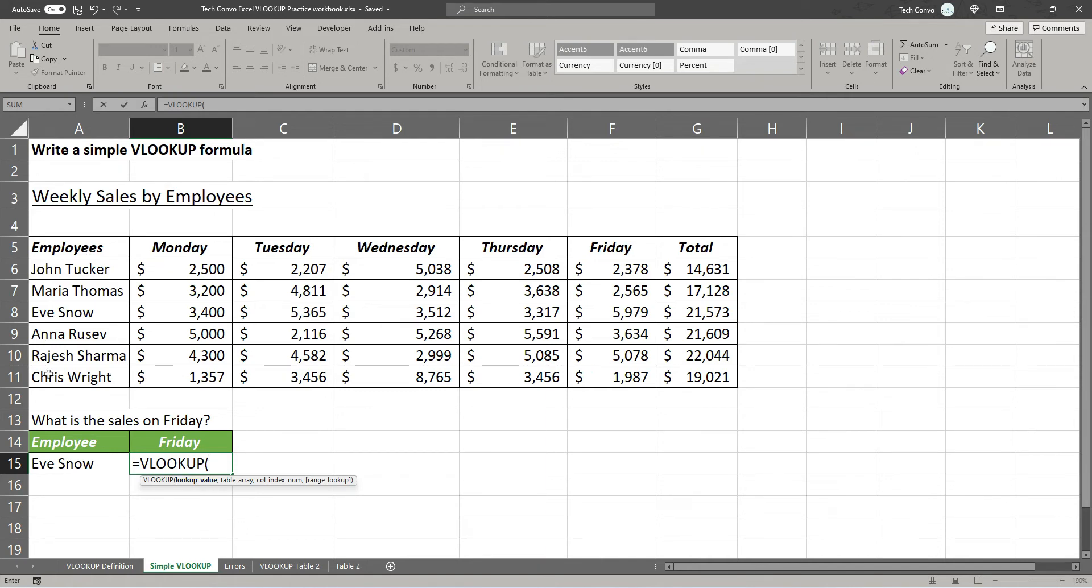
pyautogui.click(58, 465)
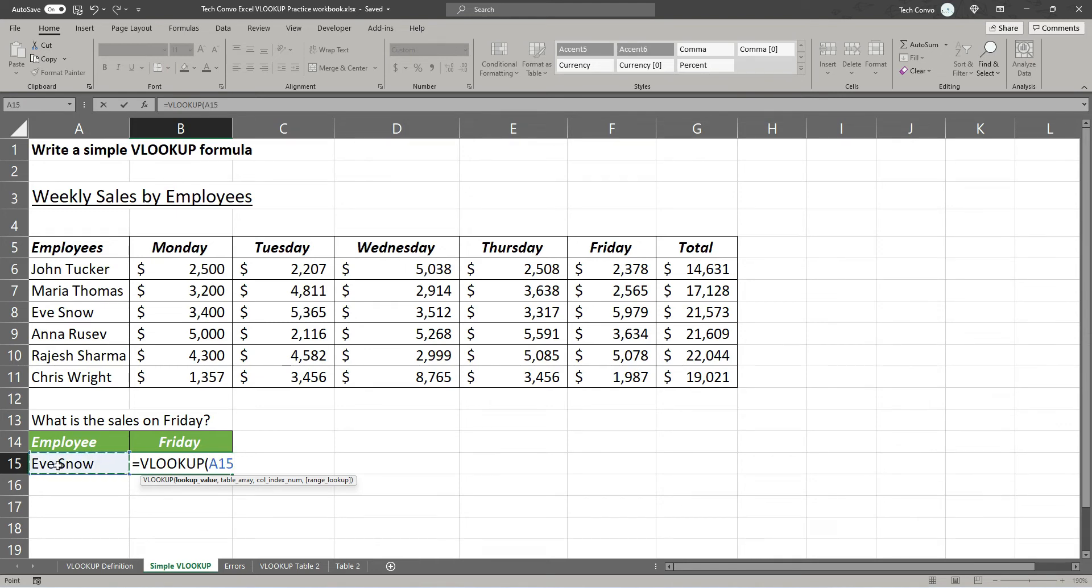
pyautogui.write(',')
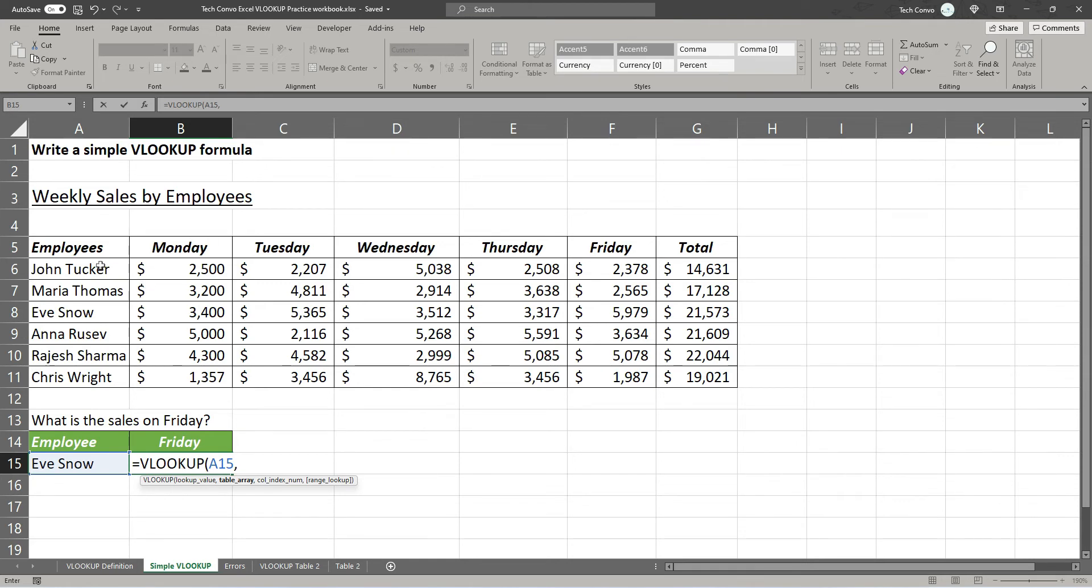
# Step: Complete the B15 formula with the absolute table range $A$6:$G$11, column index 6 and exact match 0, and check it against F8
pyautogui.moveTo(99, 265); pyautogui.dragTo(692, 370)
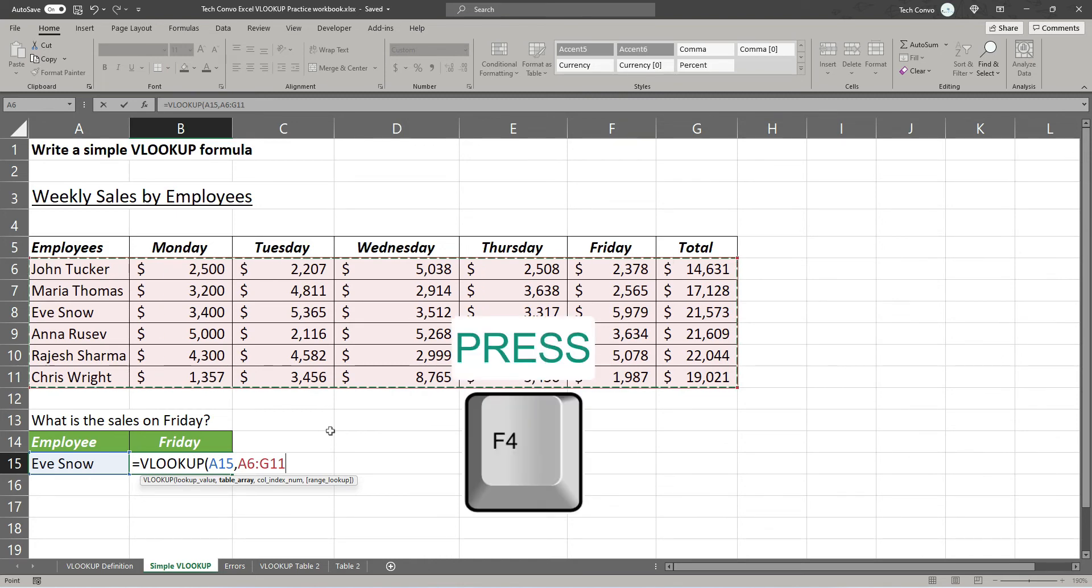
pyautogui.press('F4')
pyautogui.write(',')
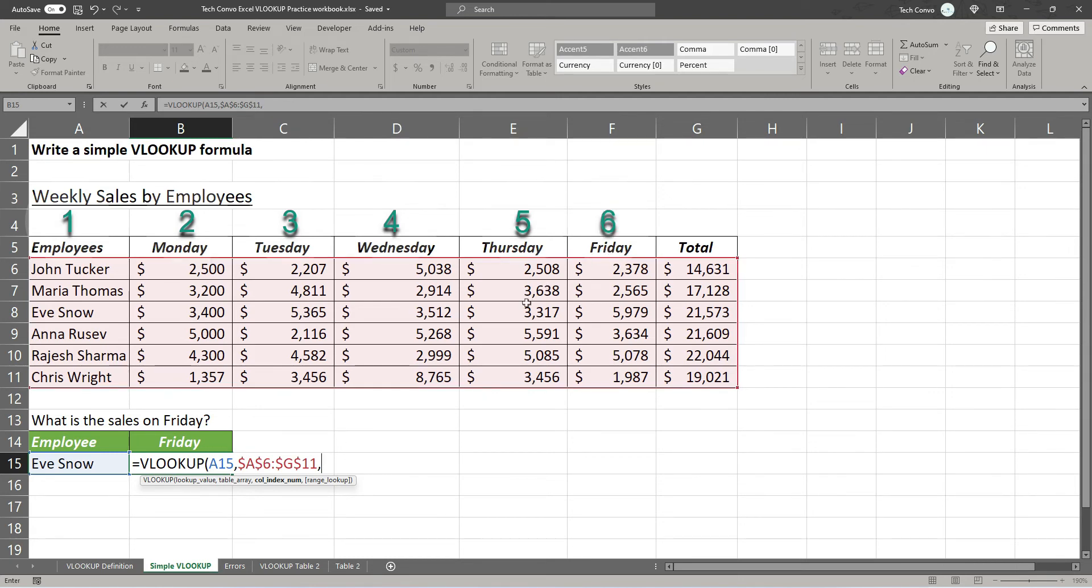
pyautogui.write('6,')
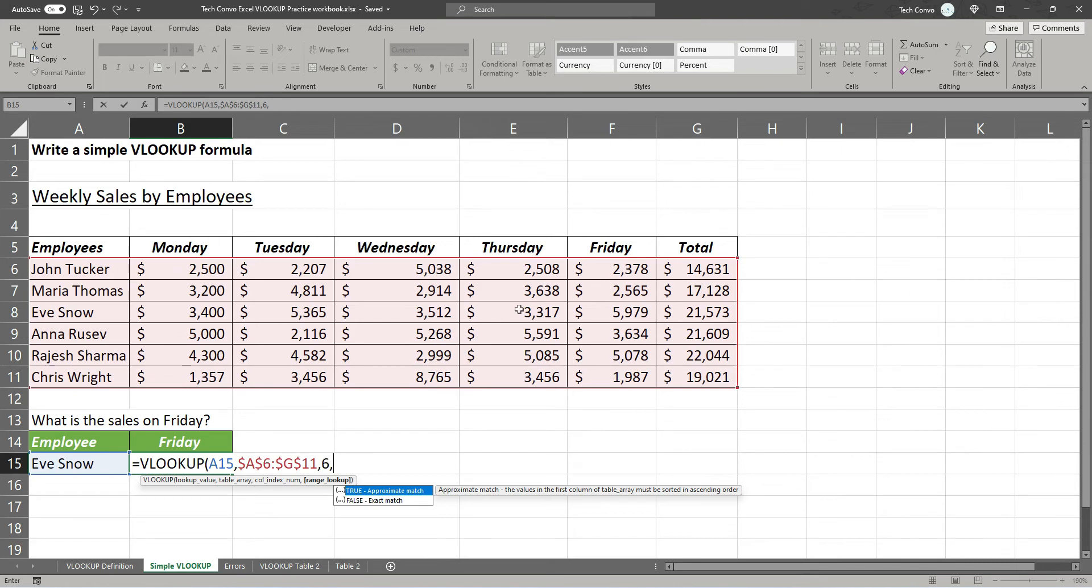
pyautogui.write('0)')
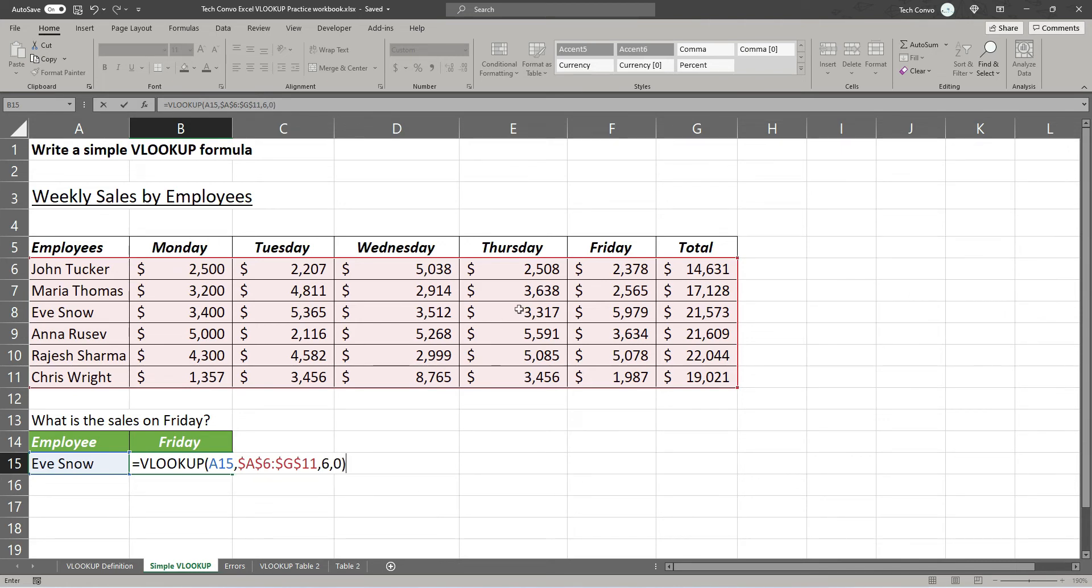
pyautogui.press('Return')
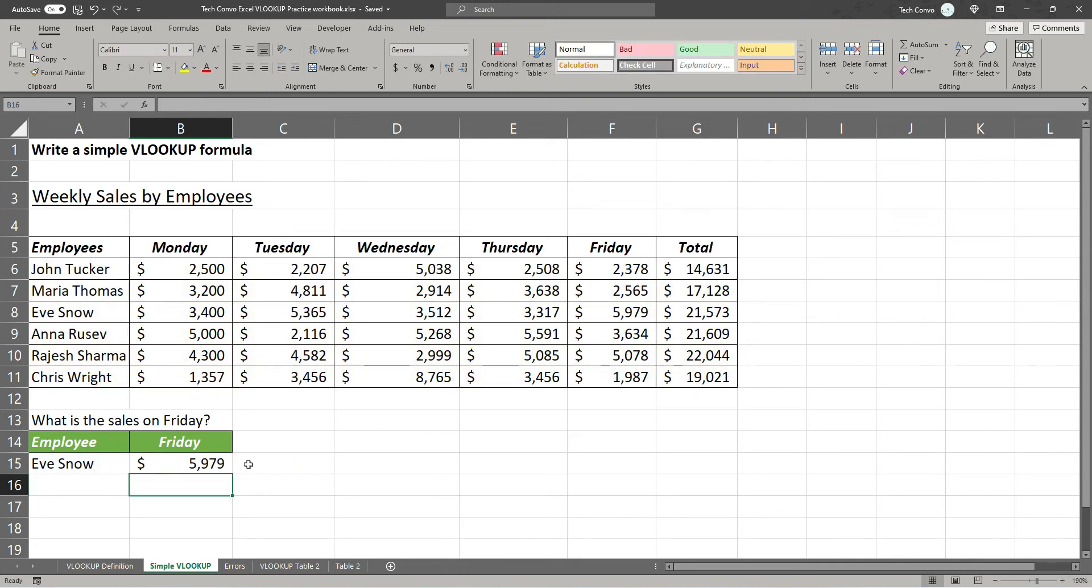
pyautogui.click(632, 316)
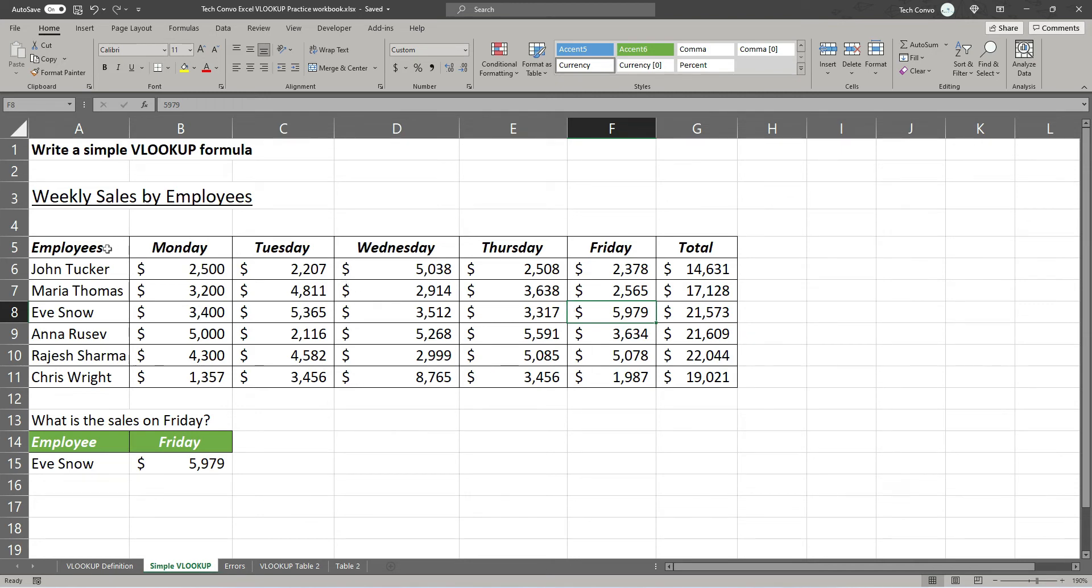
# Step: Number the sales table's columns 1 through 7 in cells A4:G4 above the headers
pyautogui.click(100, 222)
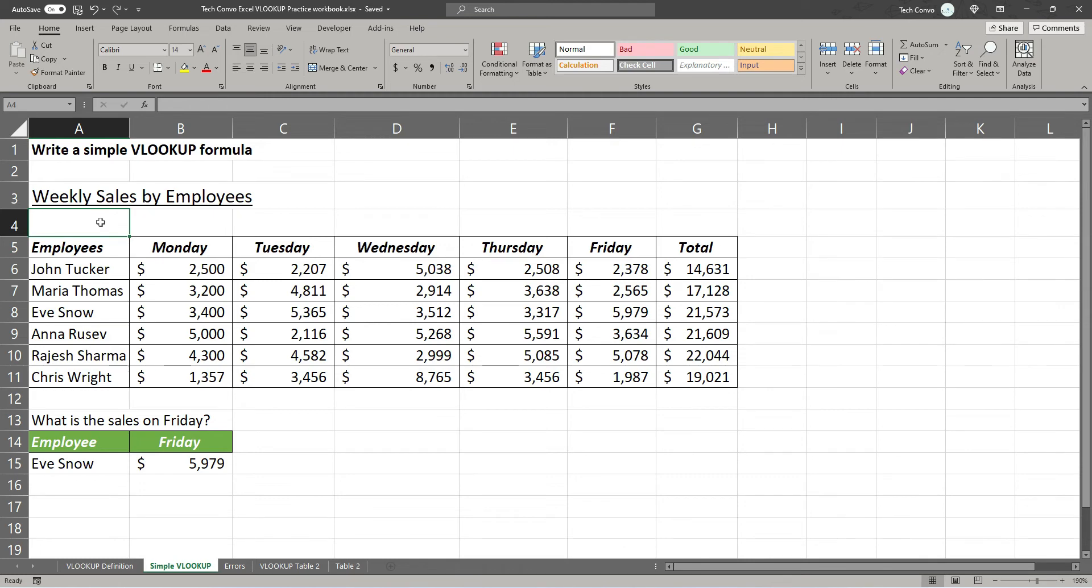
pyautogui.write('1')
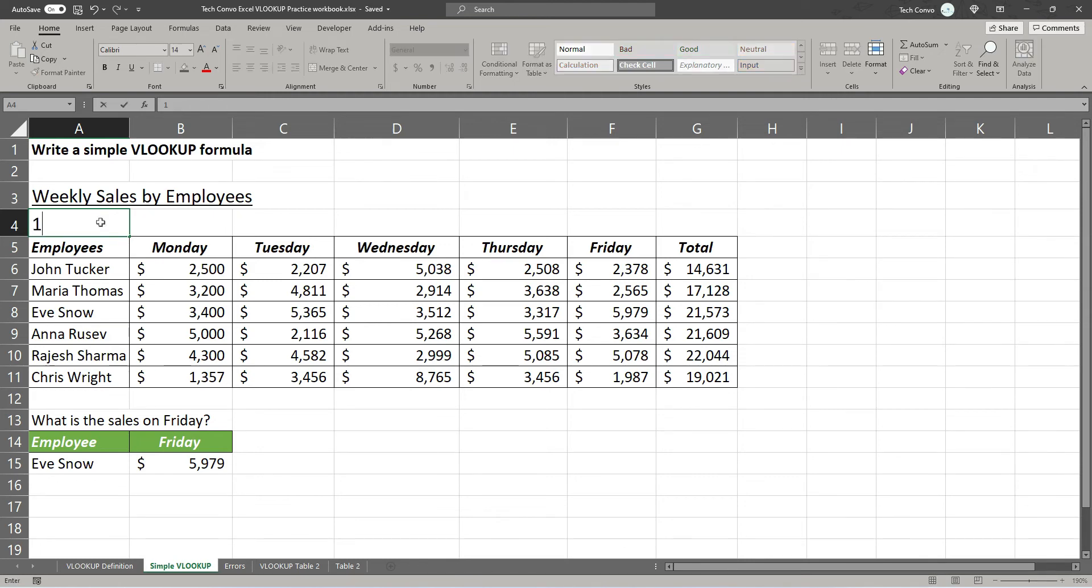
pyautogui.press('Tab')
pyautogui.write('2')
pyautogui.press('Tab')
pyautogui.moveTo(100, 222); pyautogui.dragTo(713, 235)
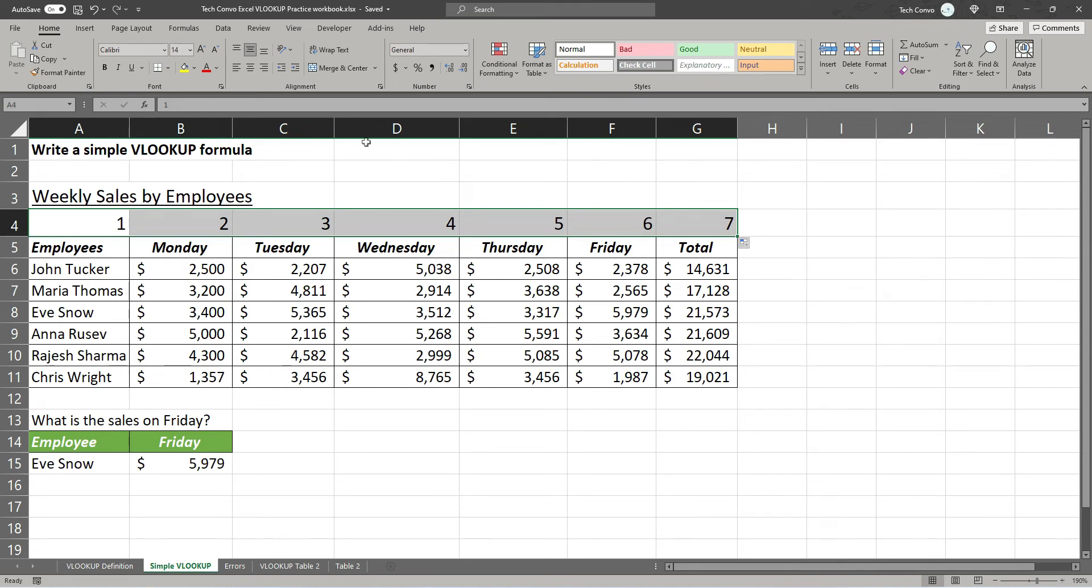
# Step: Replace the column index 6 in the B15 VLOOKUP formula with a row-locked reference to cell F4
pyautogui.click(180, 462)
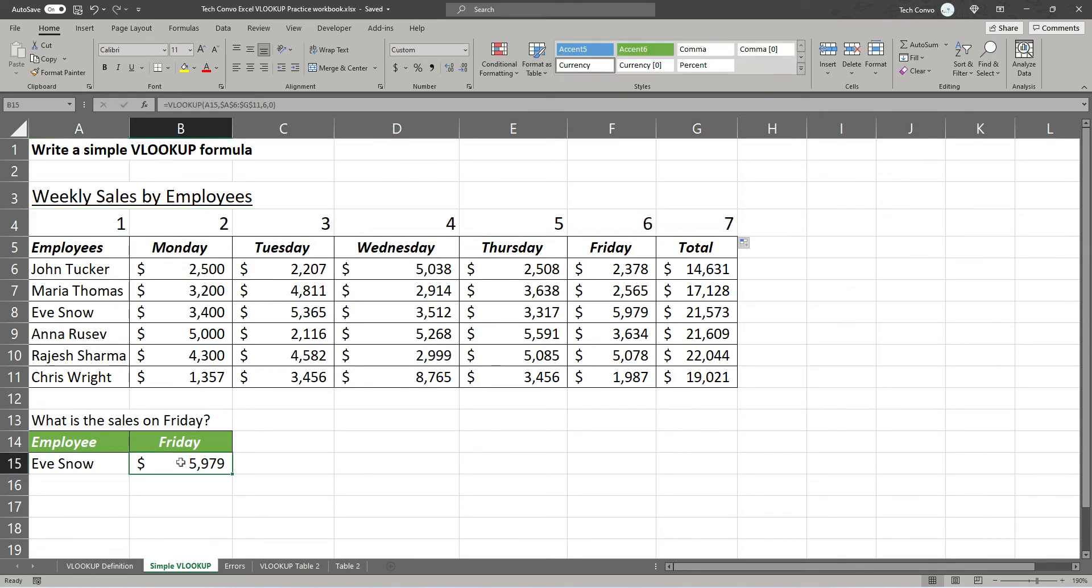
pyautogui.doubleClick(180, 462)
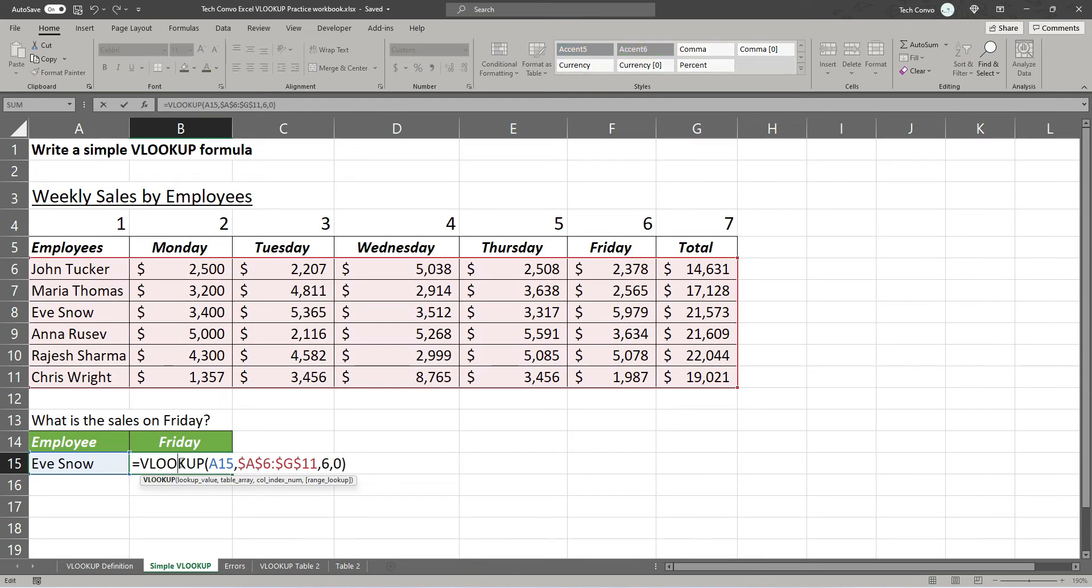
pyautogui.doubleClick(326, 463)
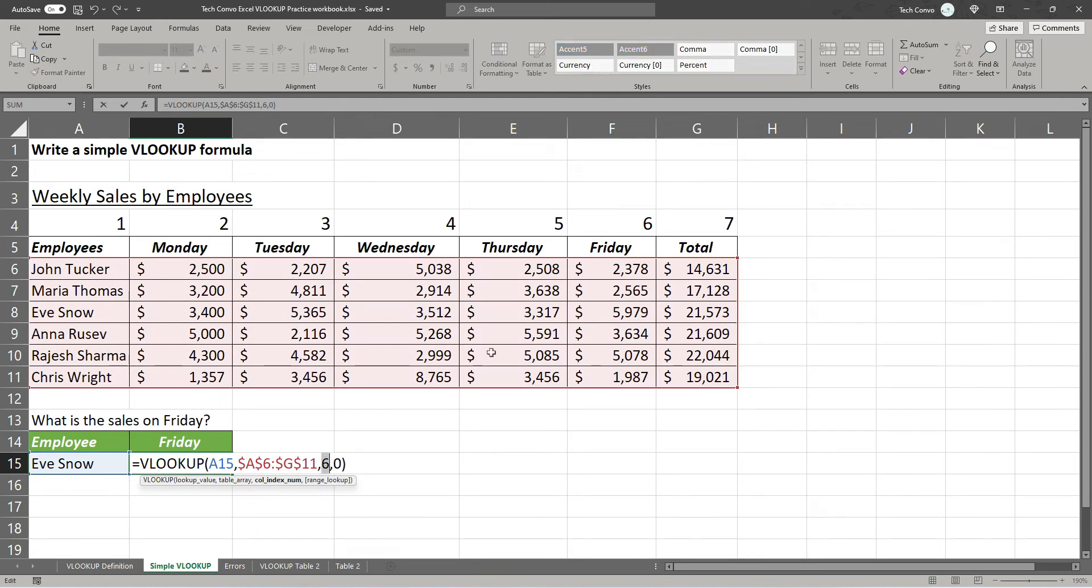
pyautogui.click(606, 225)
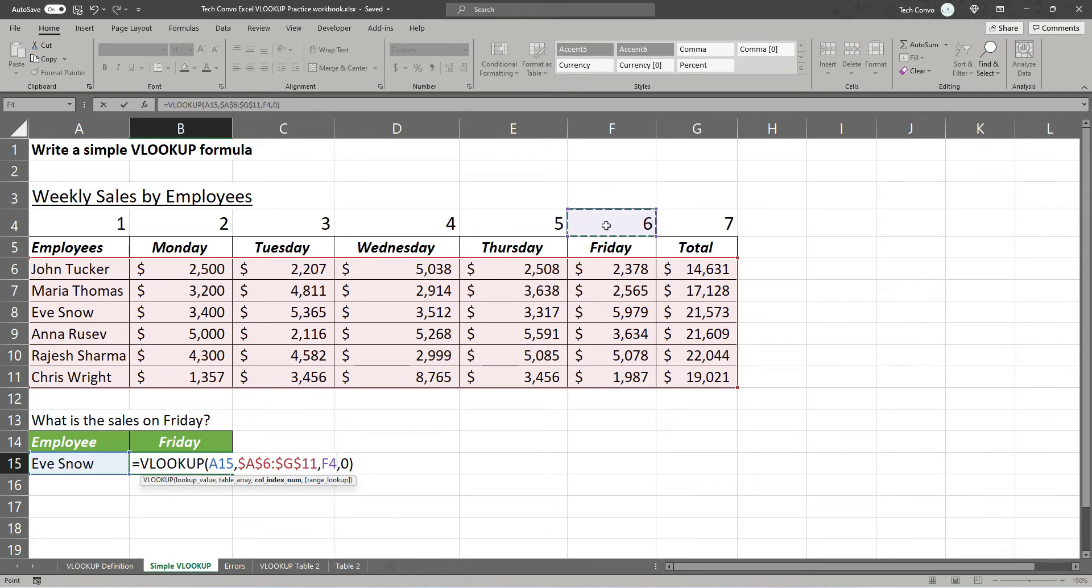
pyautogui.press('F4')
pyautogui.press('F4')
pyautogui.press('Return')
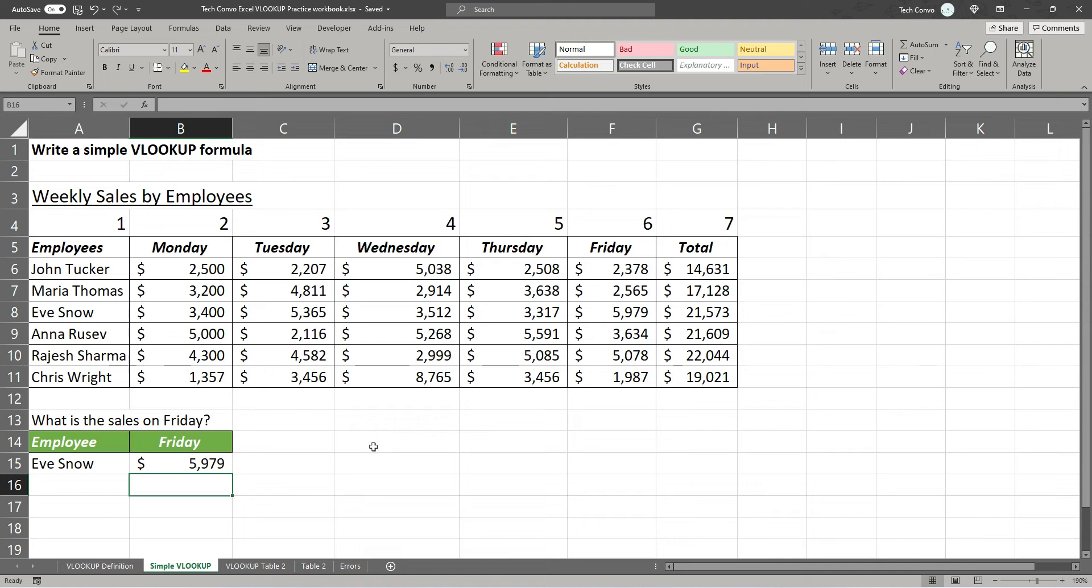
# Step: View the Table 2 sheet's employee data and insert a blank column between Employees and Monday on the VLOOKUP Table 2 sheet
pyautogui.click(266, 566)
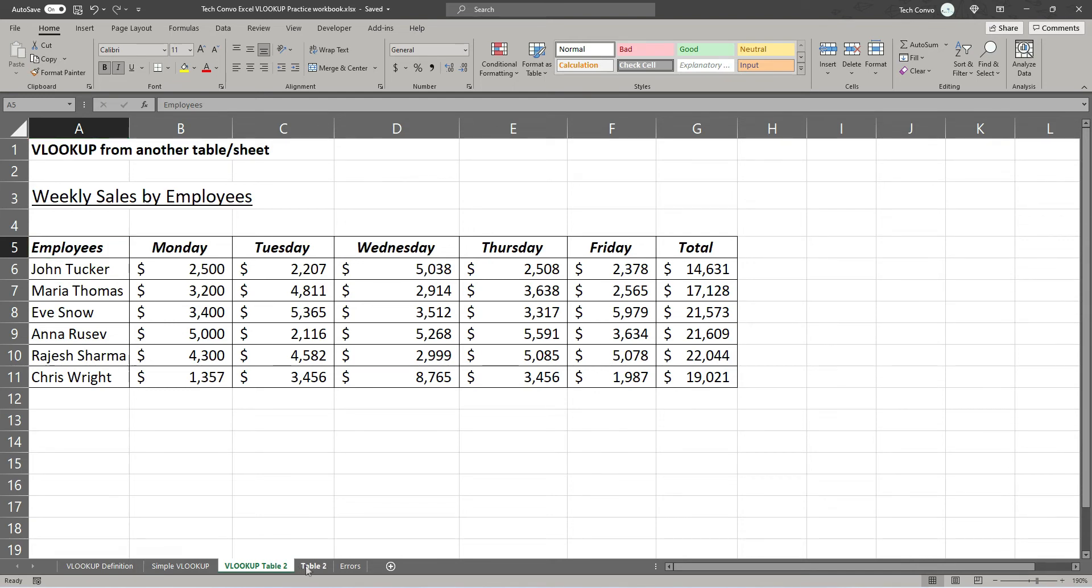
pyautogui.click(308, 567)
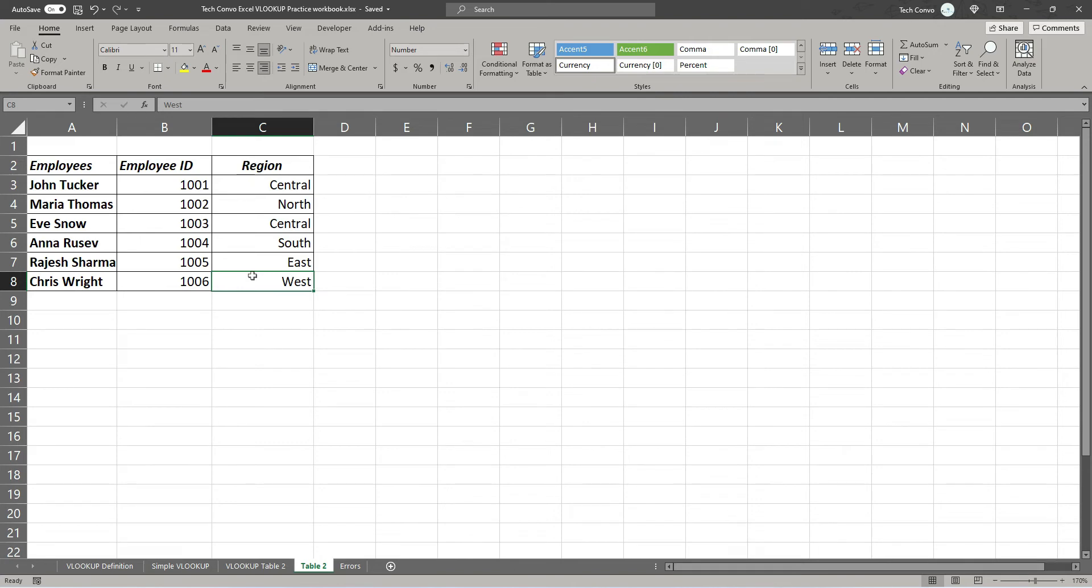
pyautogui.click(250, 566)
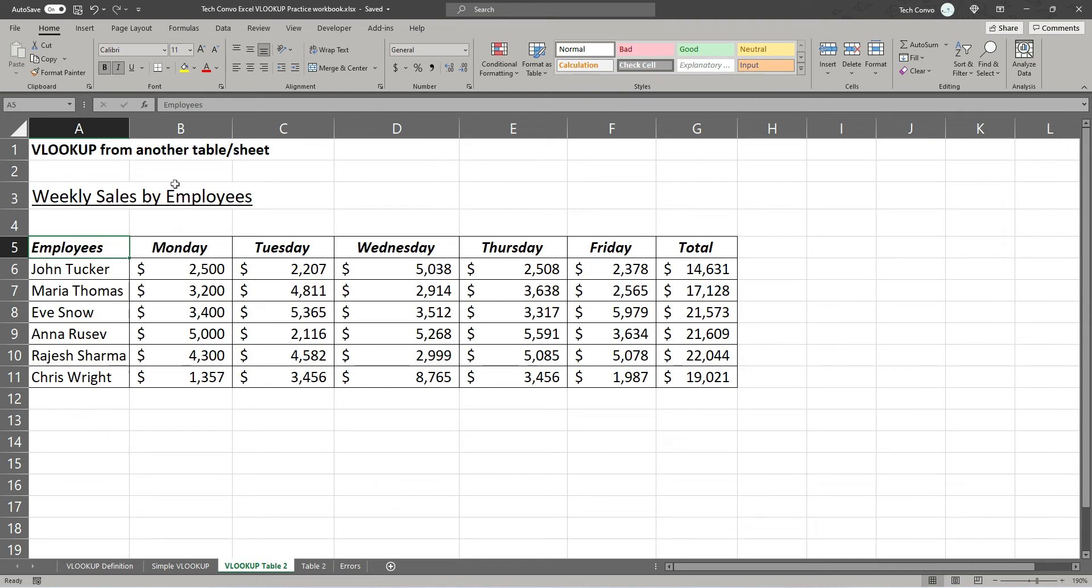
pyautogui.hotkey('ctrl', 'Home')
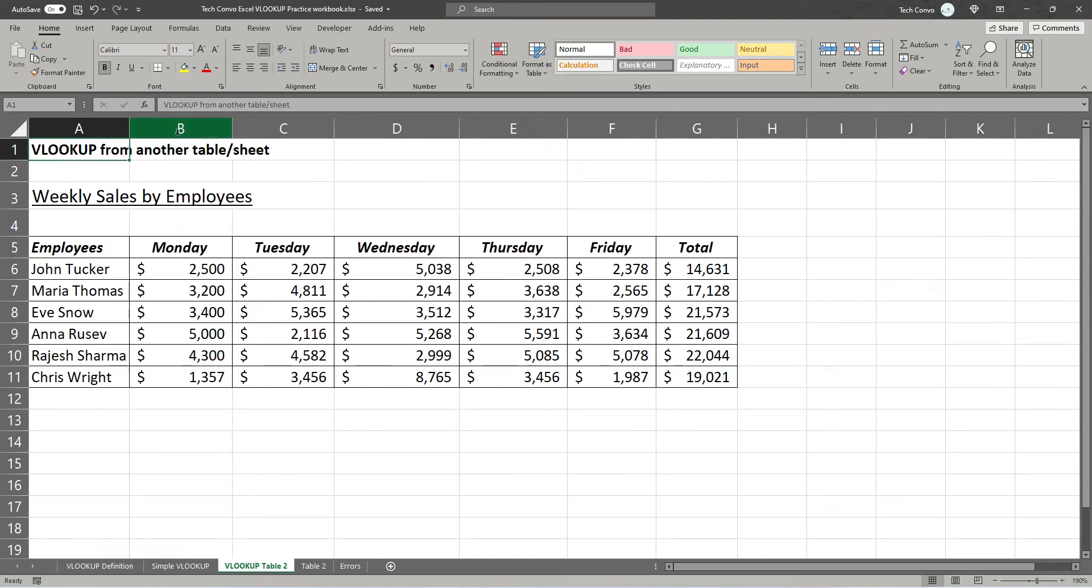
pyautogui.click(179, 130)
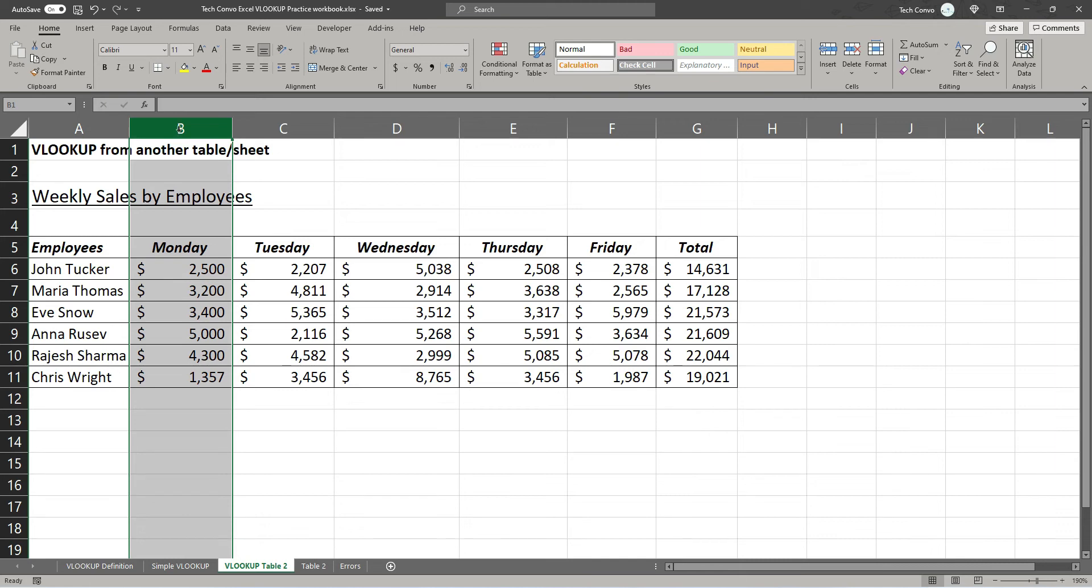
pyautogui.rightClick(180, 129)
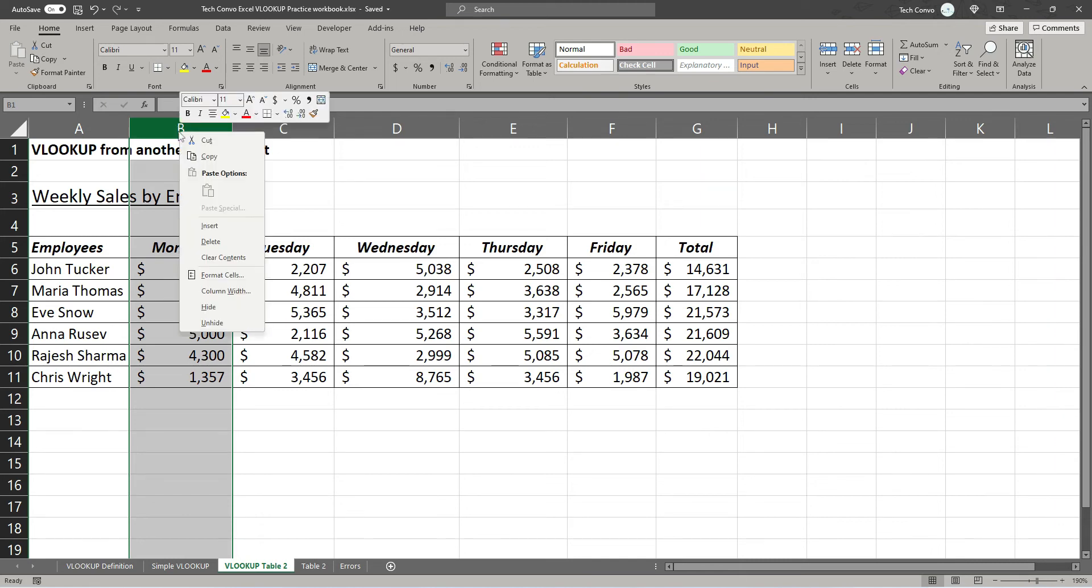
pyautogui.click(209, 226)
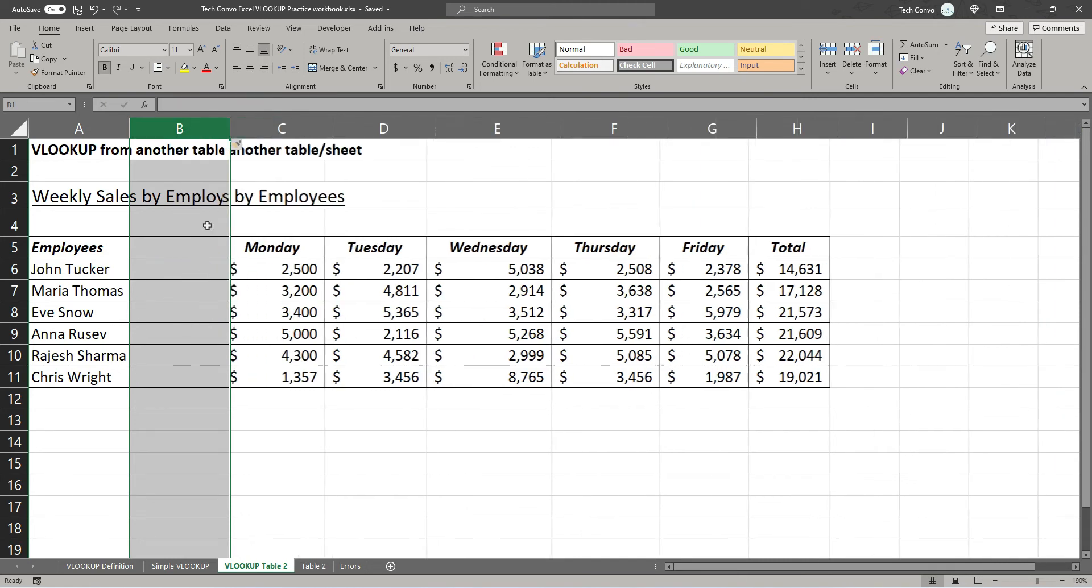
# Step: Insert a second blank column before Monday and enter the headers Employee ID in B5 and Region in C5
pyautogui.rightClick(183, 135)
pyautogui.click(212, 226)
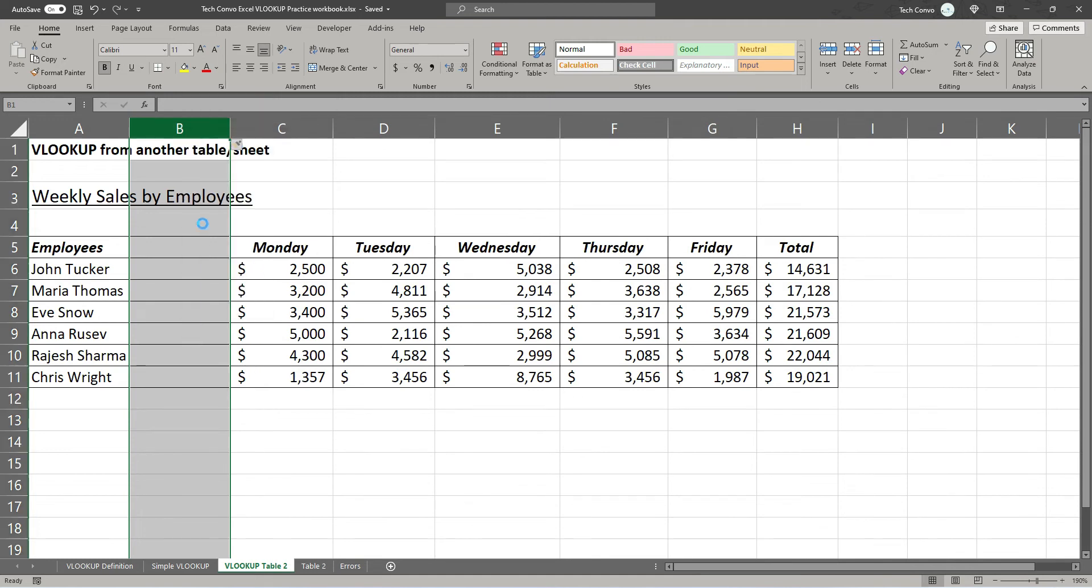
pyautogui.click(184, 247)
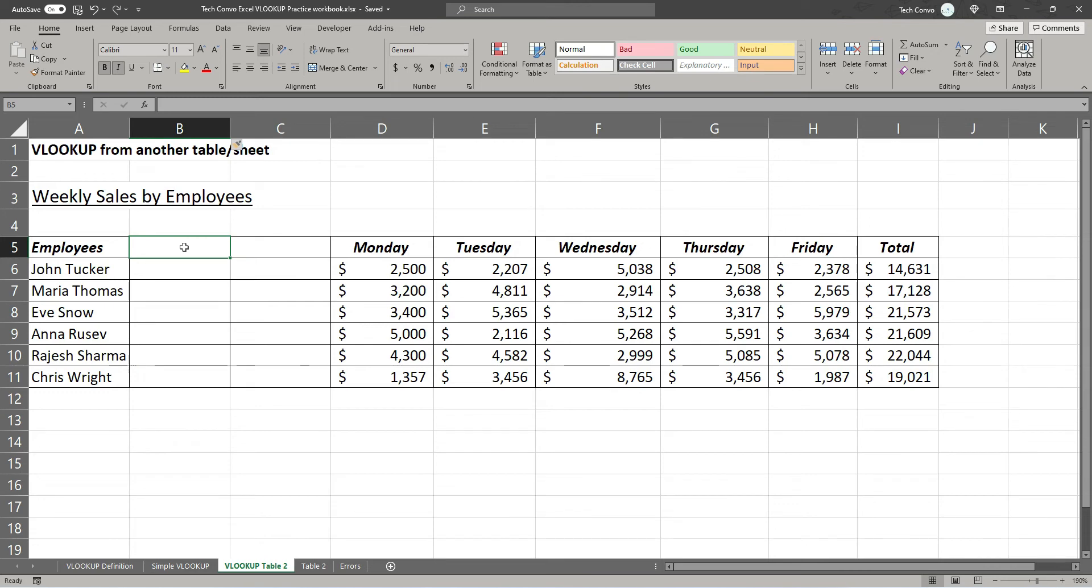
pyautogui.write('Employ')
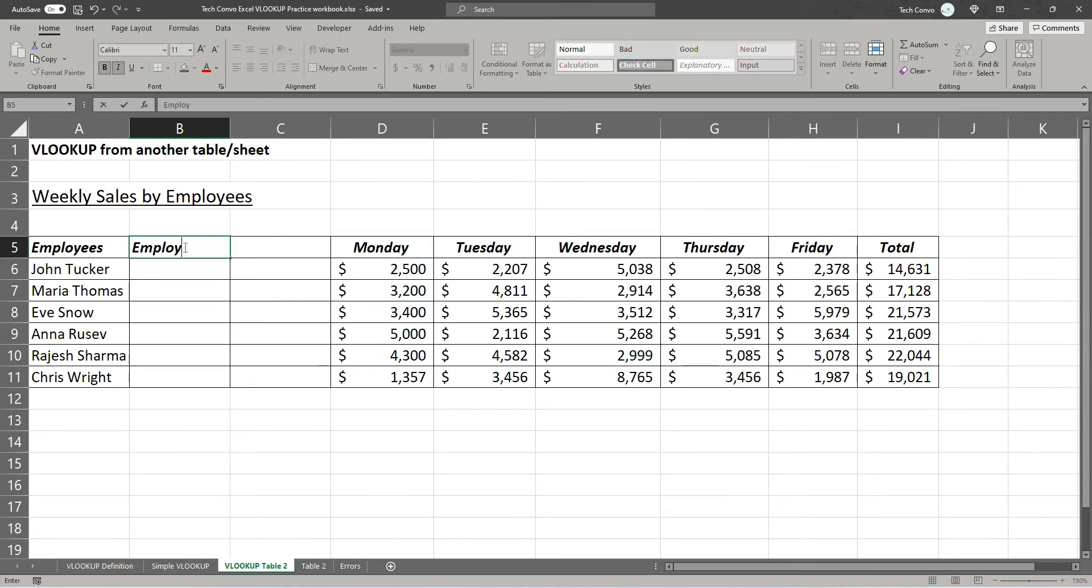
pyautogui.write('ee ID')
pyautogui.press('Tab')
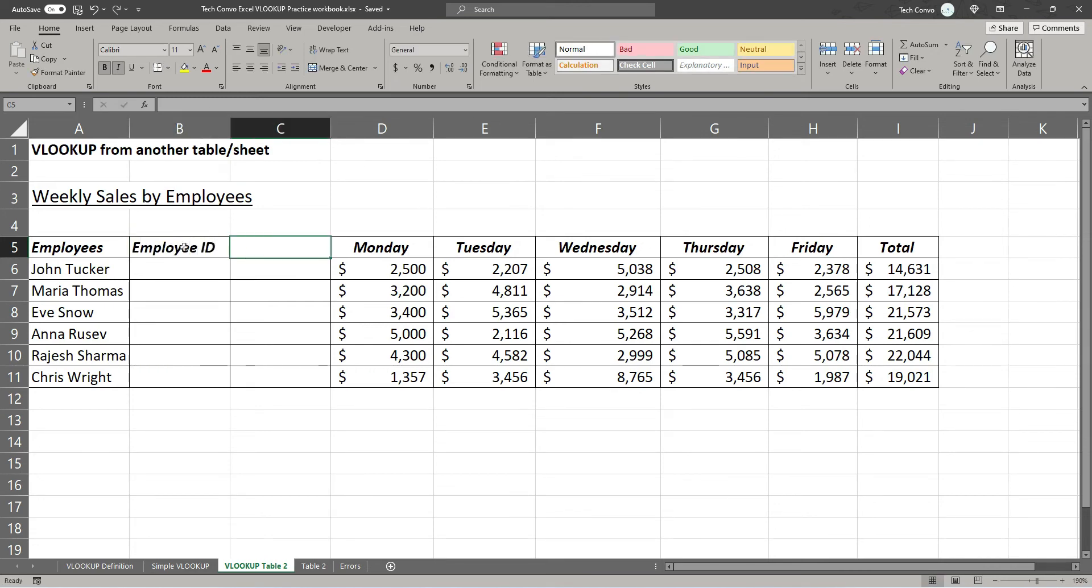
pyautogui.write('Region')
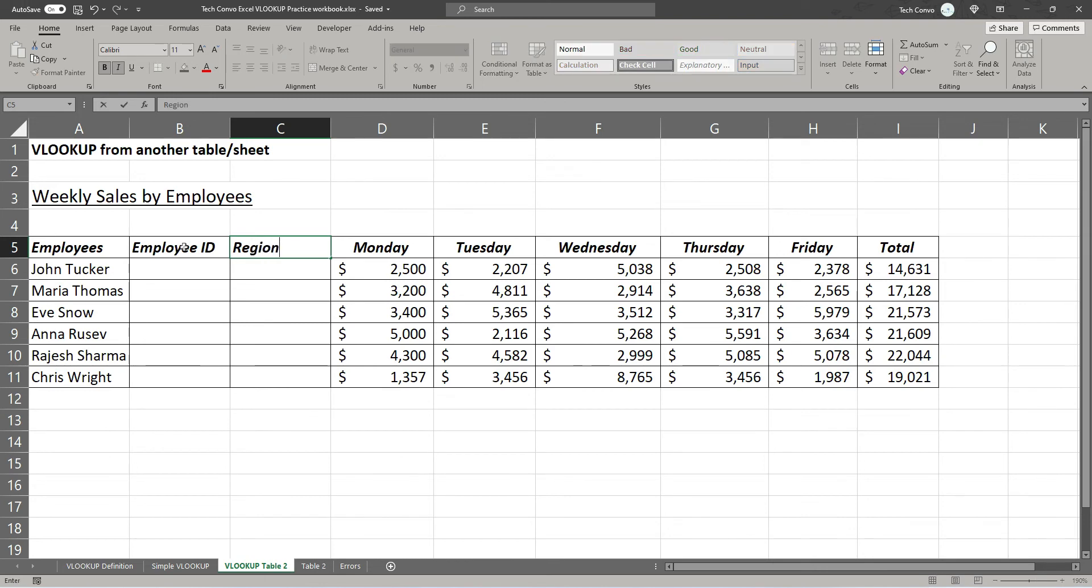
pyautogui.press('Return')
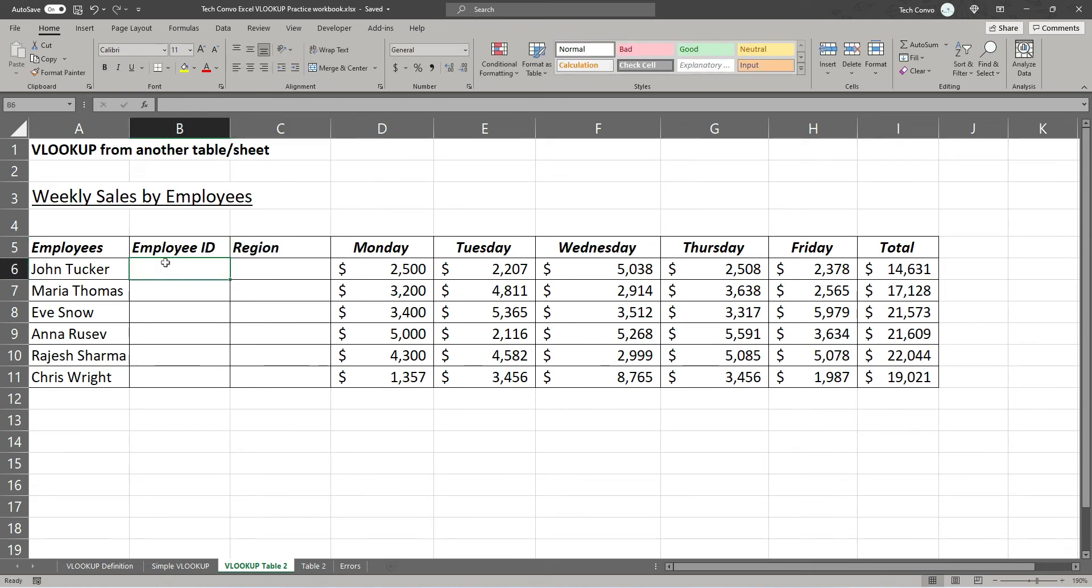
# Step: Enter a VLOOKUP in B6 with lookup value A6, absolute range 'Table 2'!$A$3:$C$8, column index 2 and exact match 0
pyautogui.write('=vl')
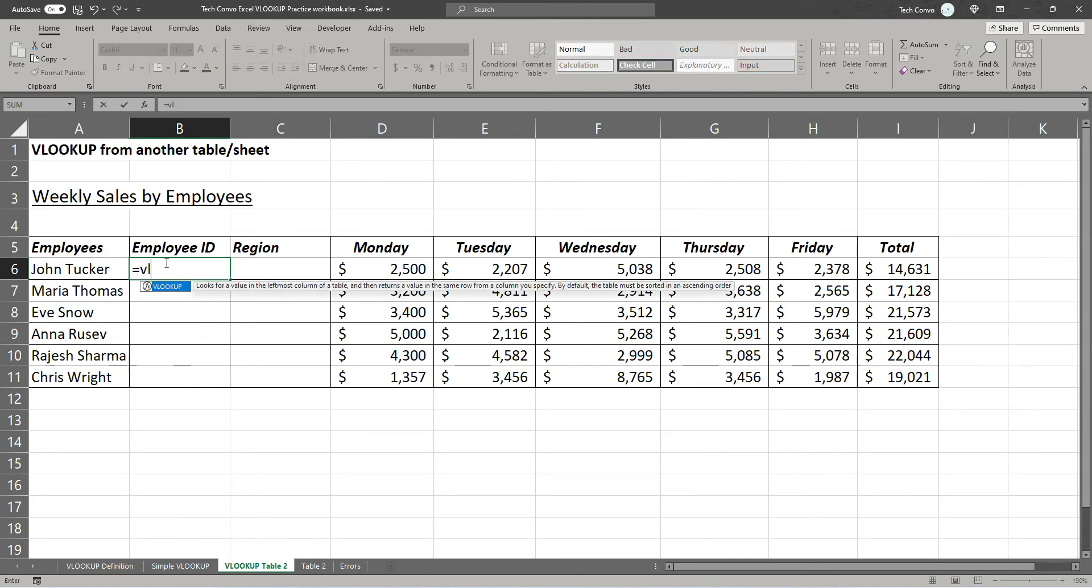
pyautogui.press('Tab')
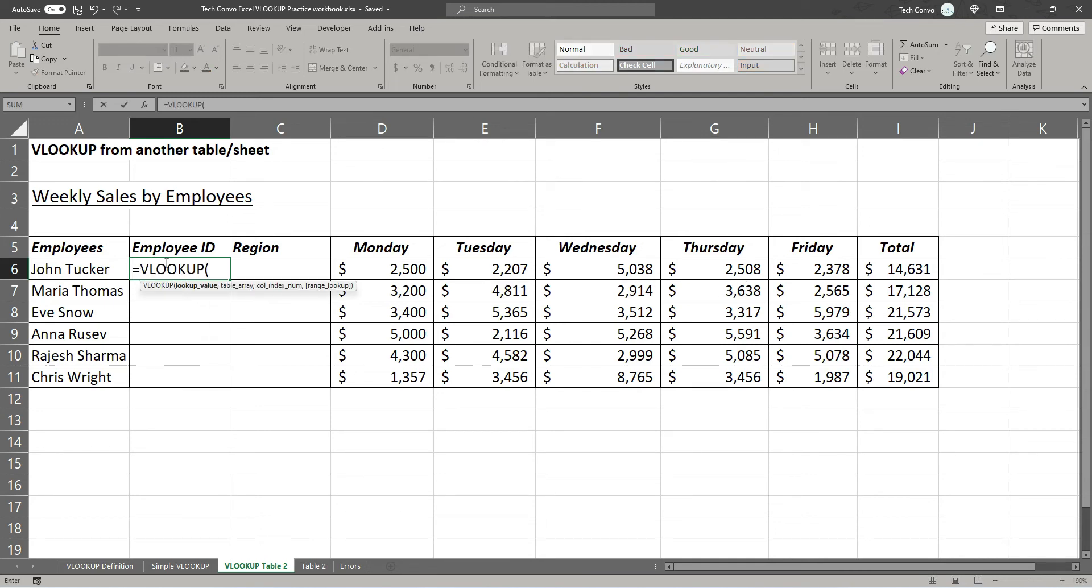
pyautogui.click(92, 271)
pyautogui.write(',')
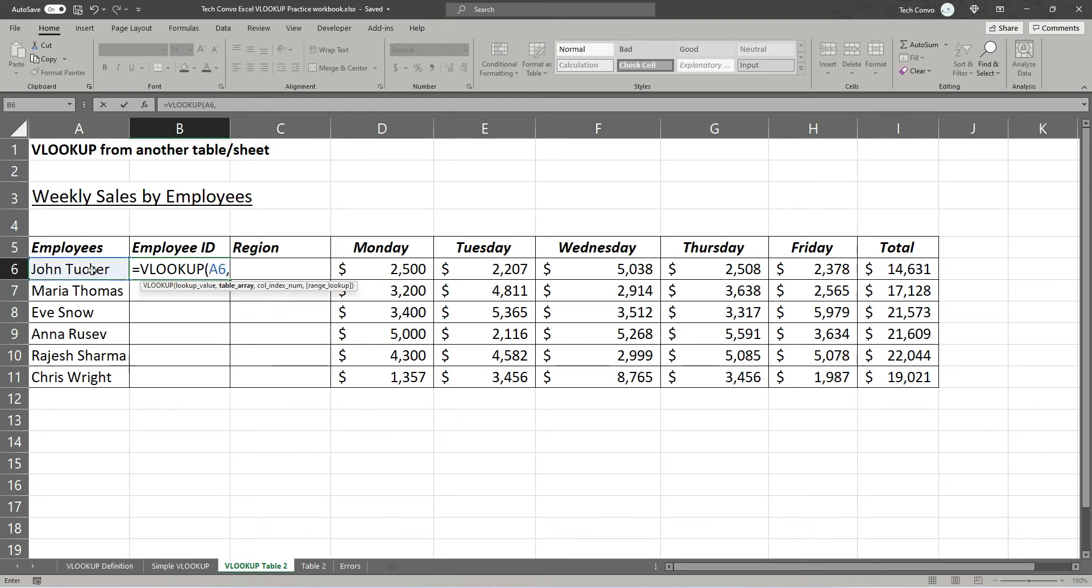
pyautogui.click(316, 572)
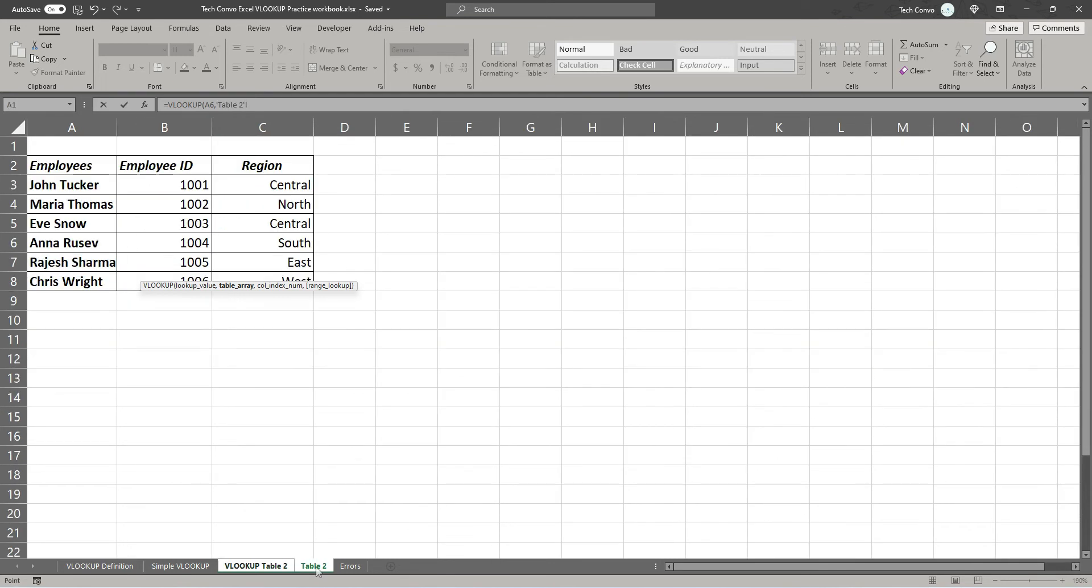
pyautogui.moveTo(68, 186); pyautogui.dragTo(273, 265)
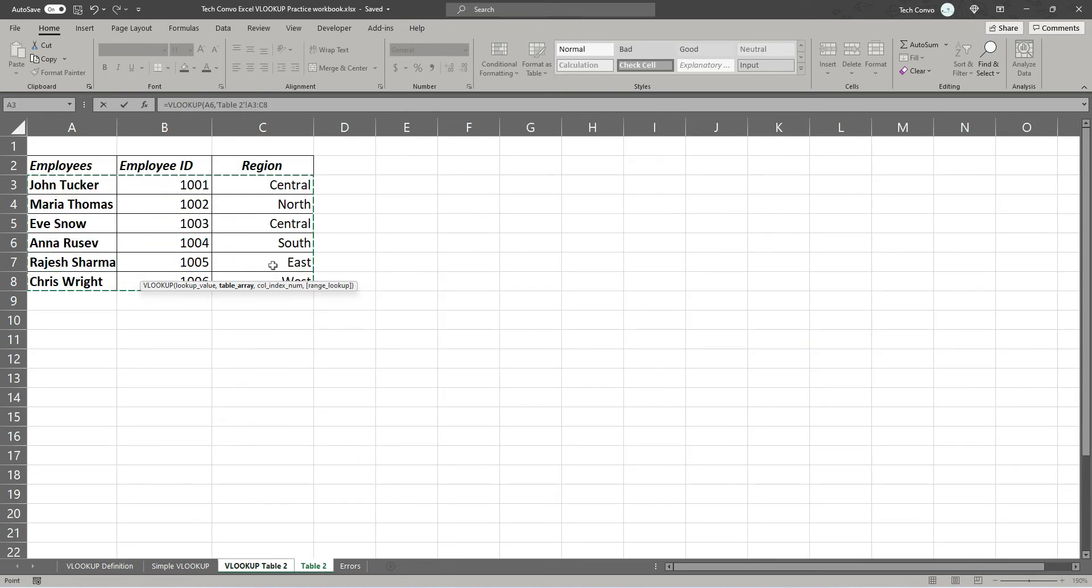
pyautogui.press('F4')
pyautogui.write(',2')
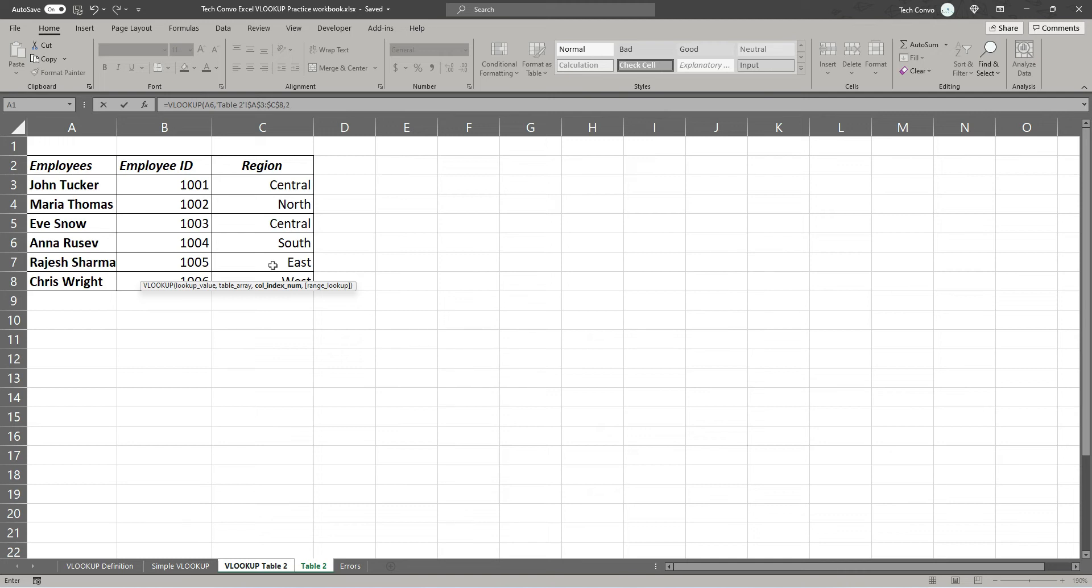
pyautogui.write(',')
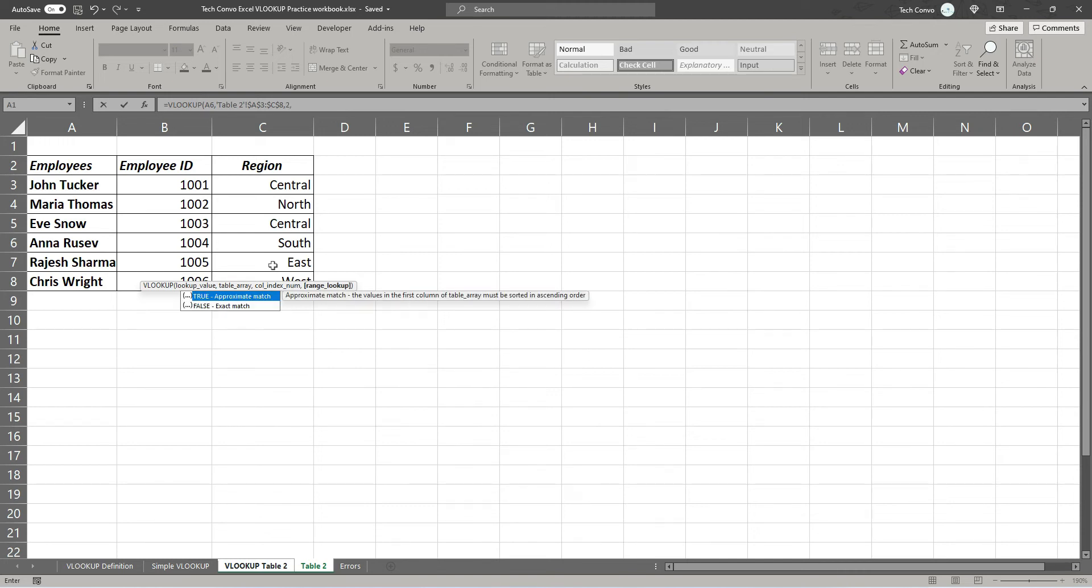
pyautogui.write('0)')
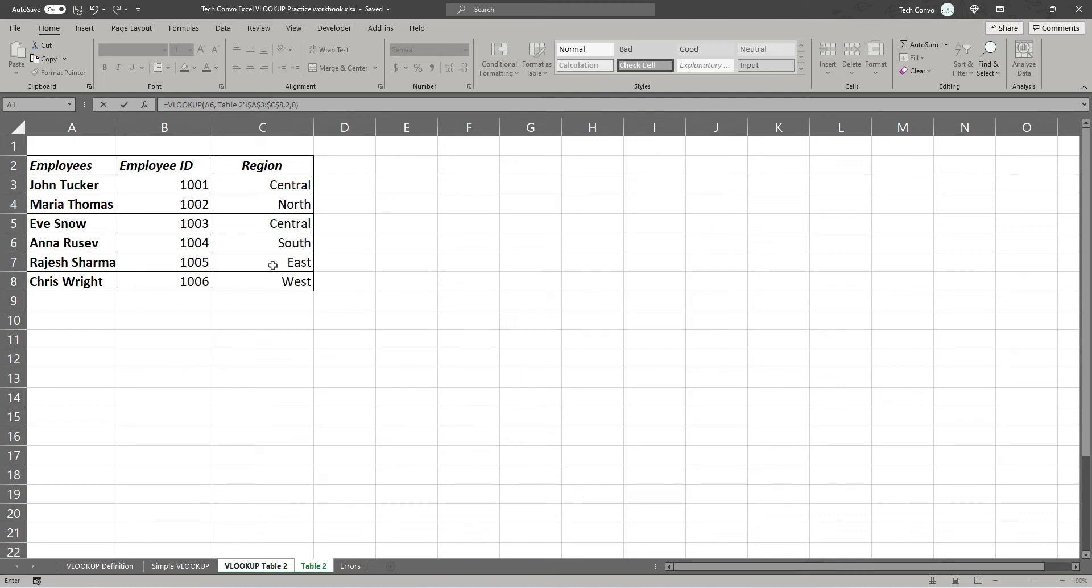
pyautogui.press('Return')
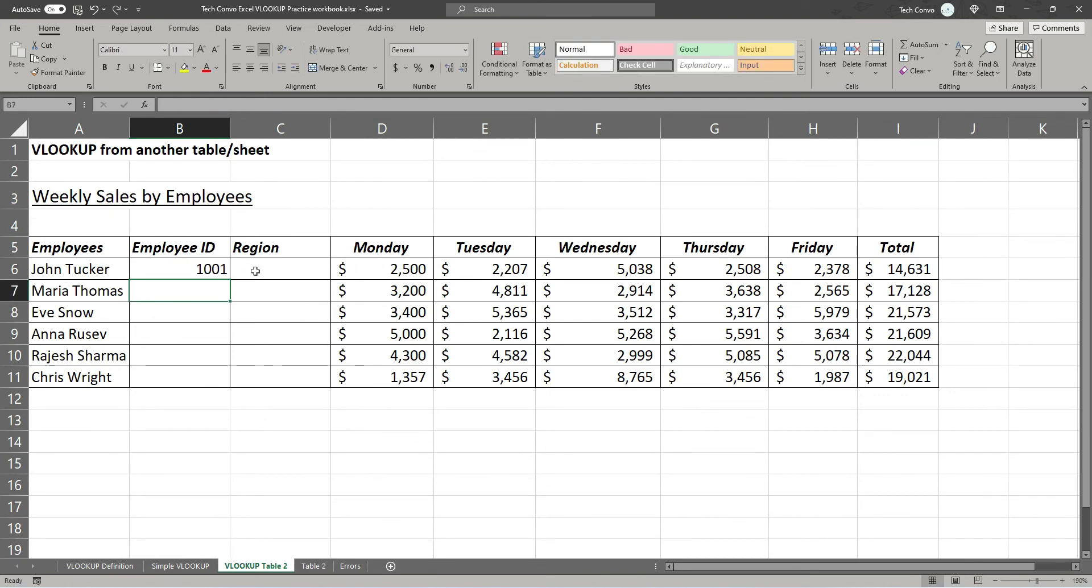
# Step: Compare the B6 lookup result with the first employee's ID in cell B3 of the Table 2 sheet
pyautogui.click(178, 271)
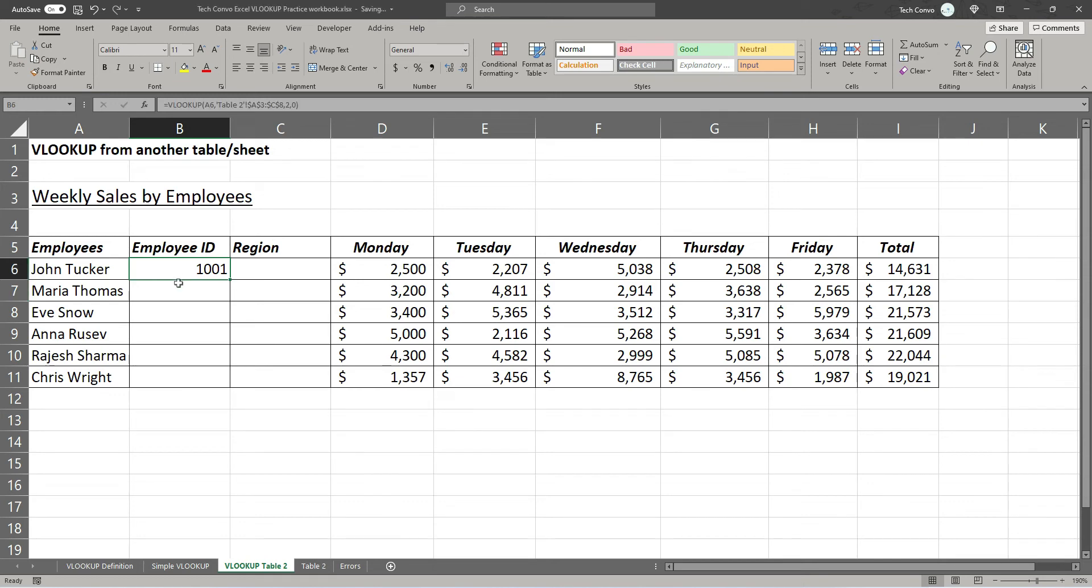
pyautogui.click(316, 568)
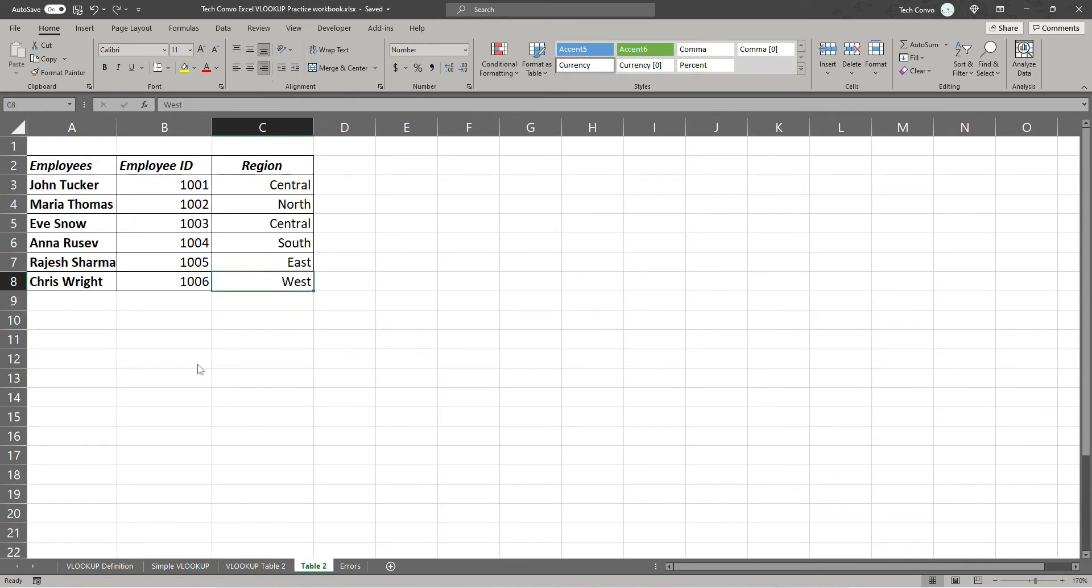
pyautogui.click(153, 186)
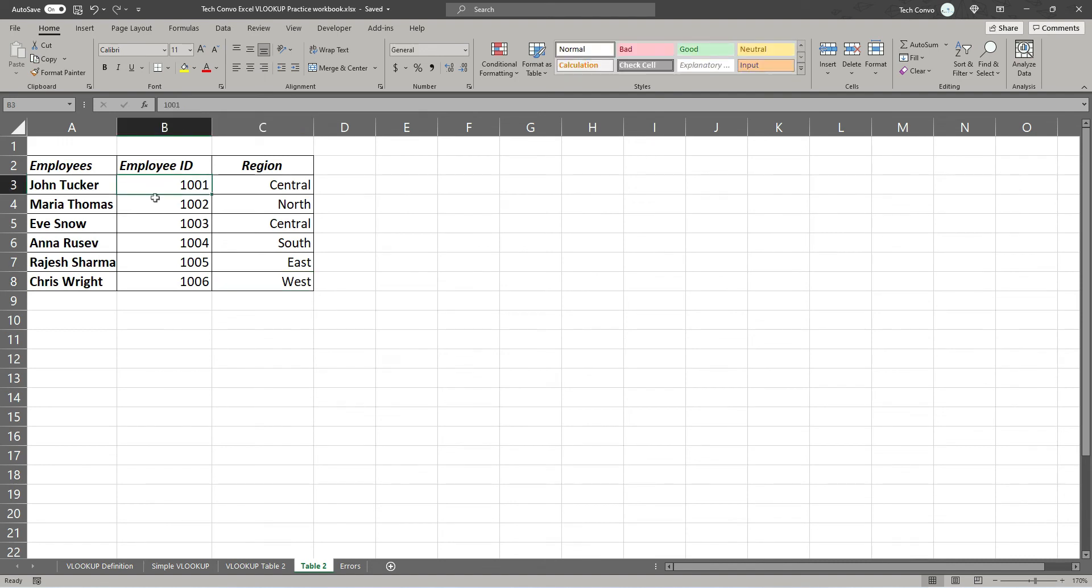
pyautogui.click(250, 566)
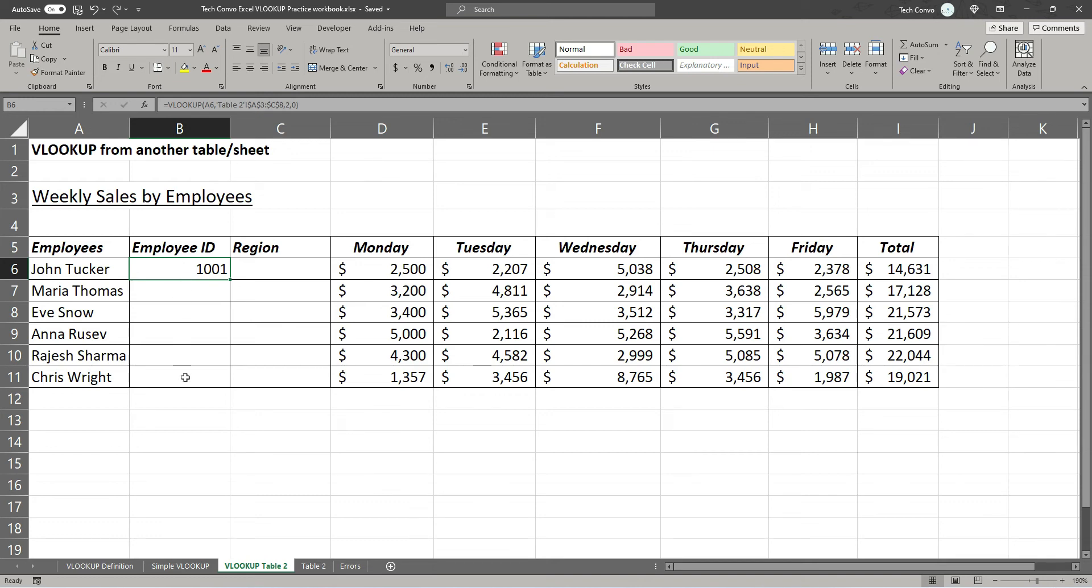
# Step: Try copying the B6 formula with its relative A6 reference into C6, inspect the copied formula, and clear C6
pyautogui.doubleClick(165, 269)
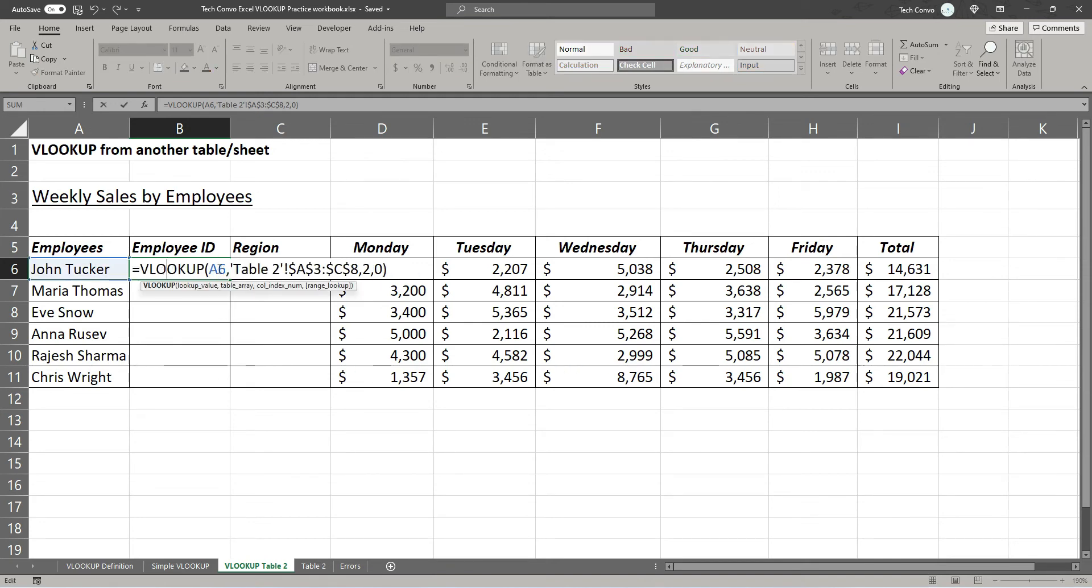
pyautogui.click(218, 269)
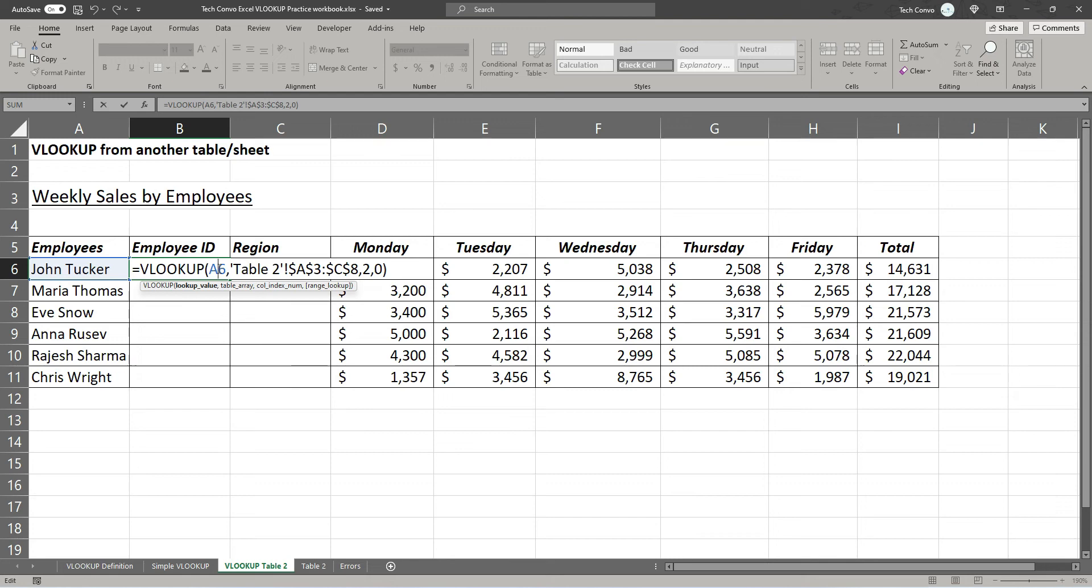
pyautogui.hotkey('ctrl', 'Return')
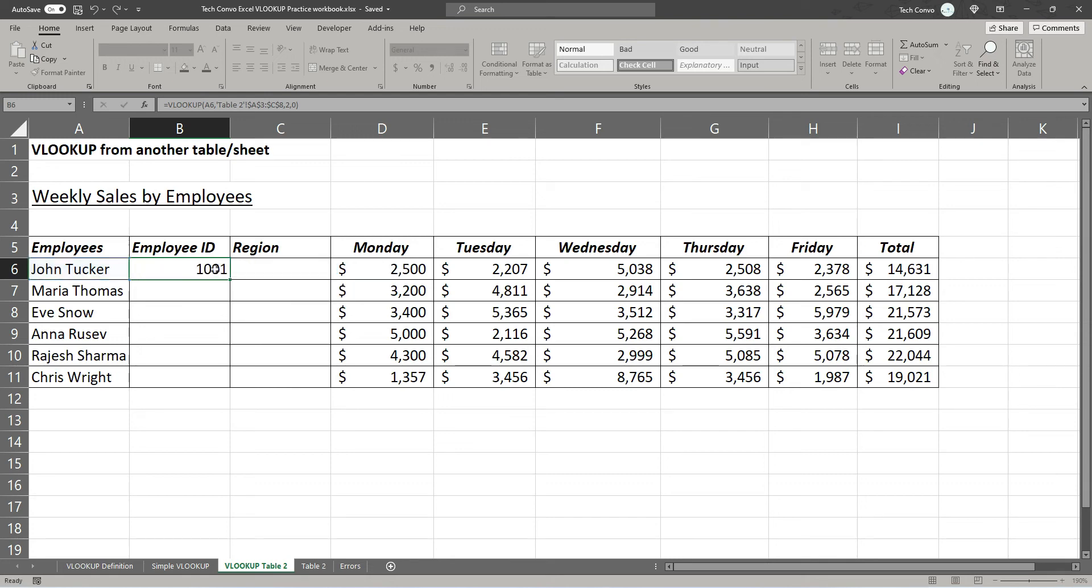
pyautogui.hotkey('ctrl', 'c')
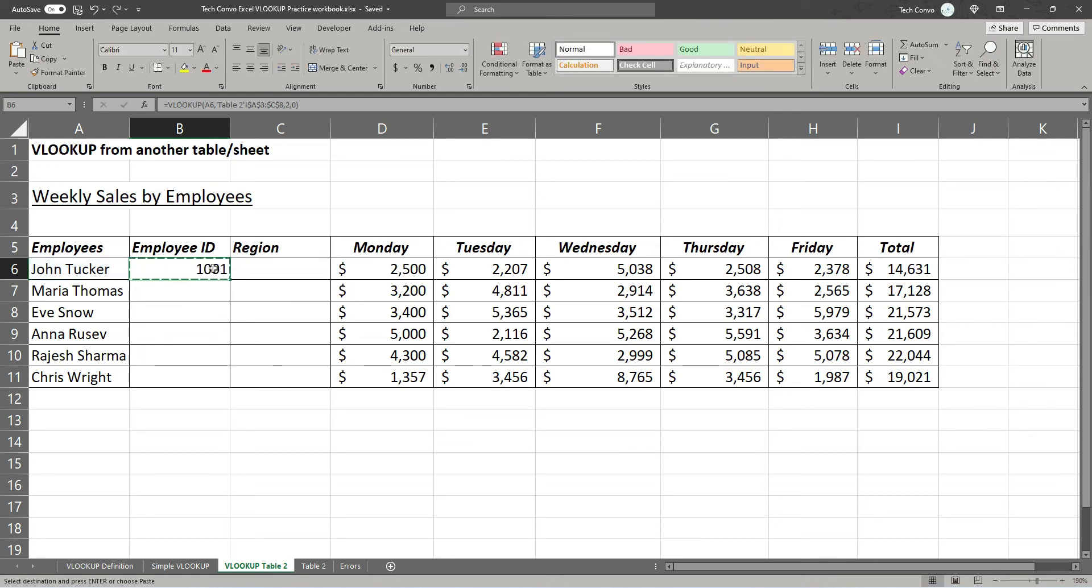
pyautogui.press('Right')
pyautogui.hotkey('ctrl', 'v')
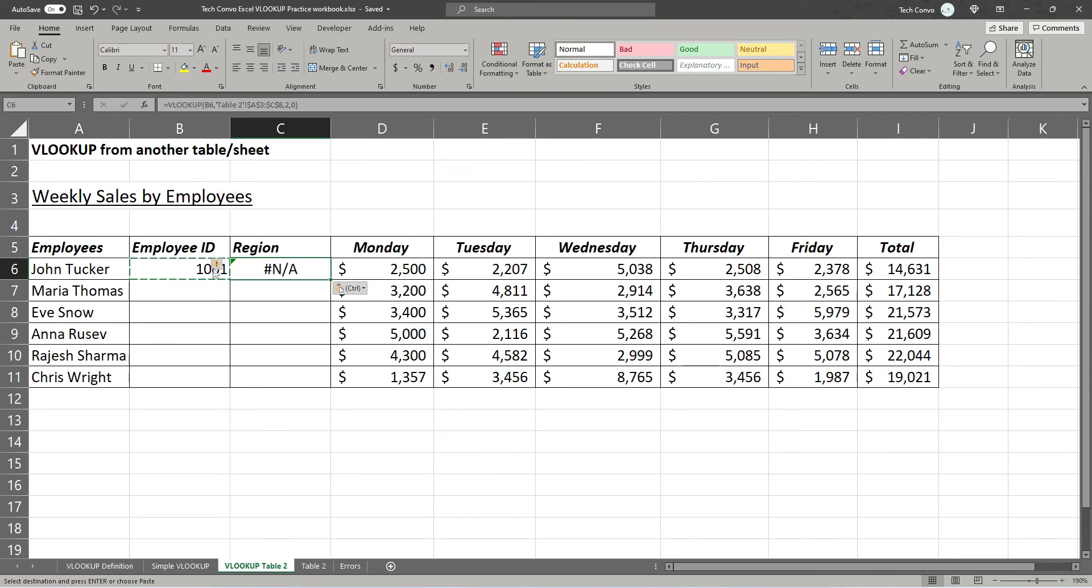
pyautogui.doubleClick(257, 268)
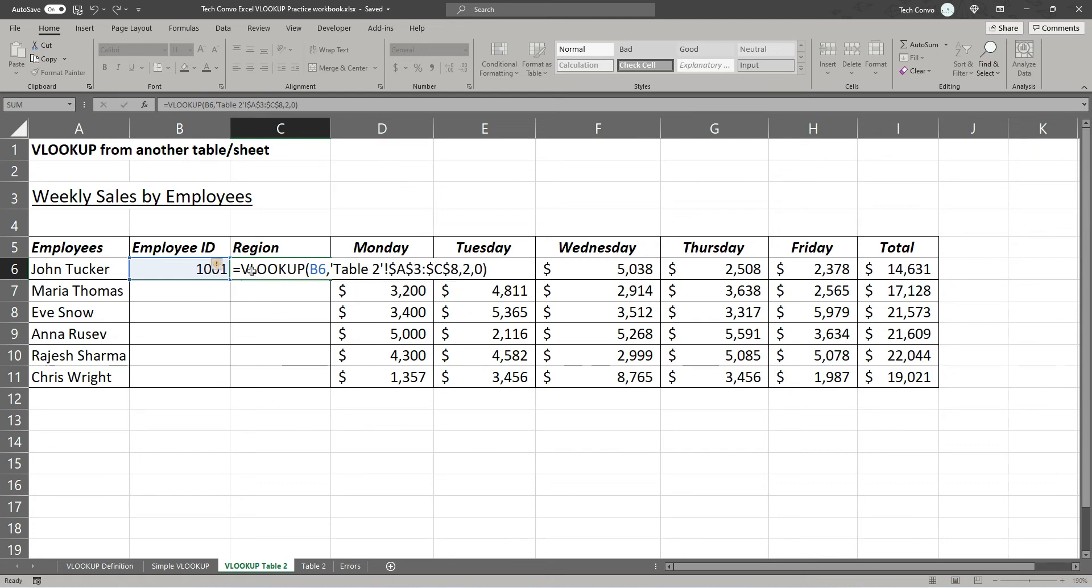
pyautogui.press('Escape')
pyautogui.press('Delete')
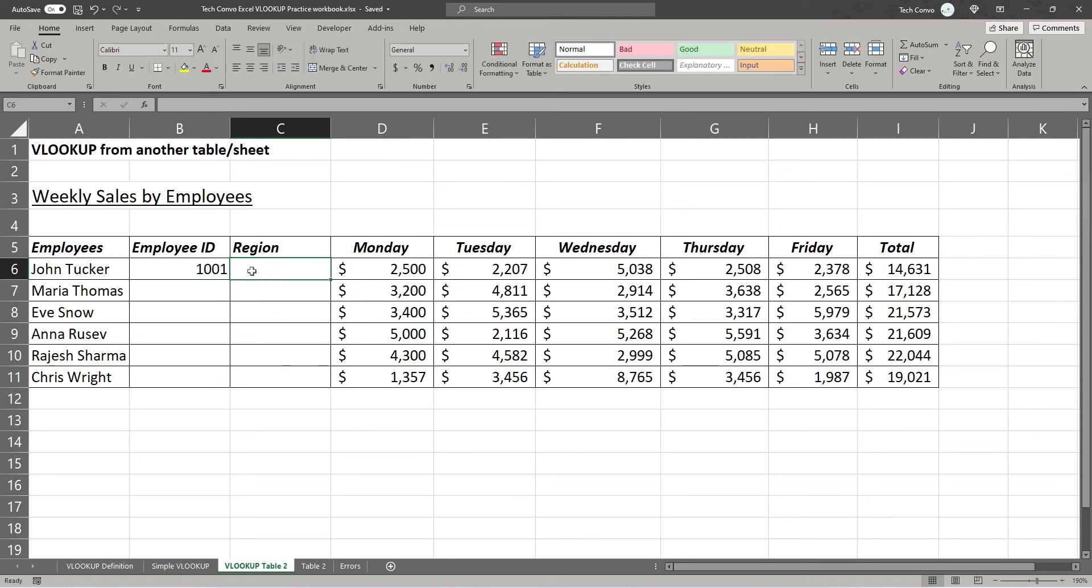
# Step: Lock the column of the lookup value in the B6 VLOOKUP formula so it reads $A6
pyautogui.press('Left')
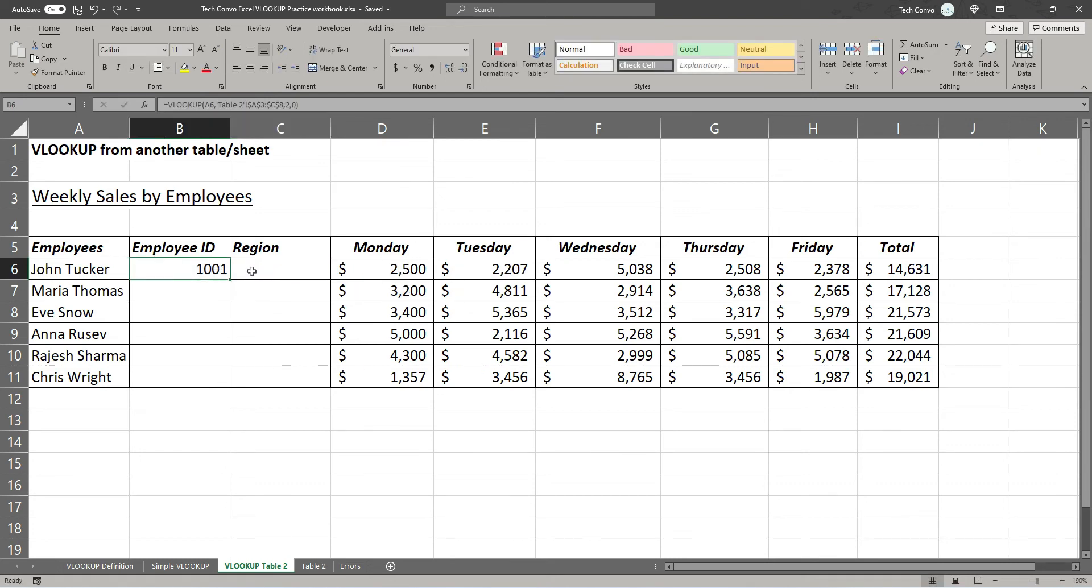
pyautogui.doubleClick(179, 268)
pyautogui.click(219, 269)
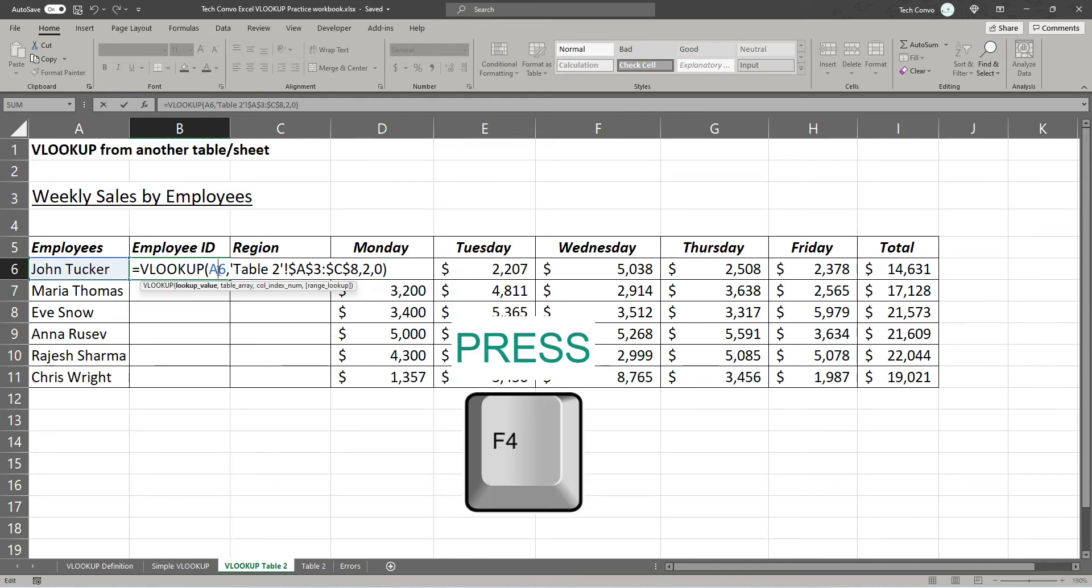
pyautogui.press('F4')
pyautogui.press('F4')
pyautogui.press('F4')
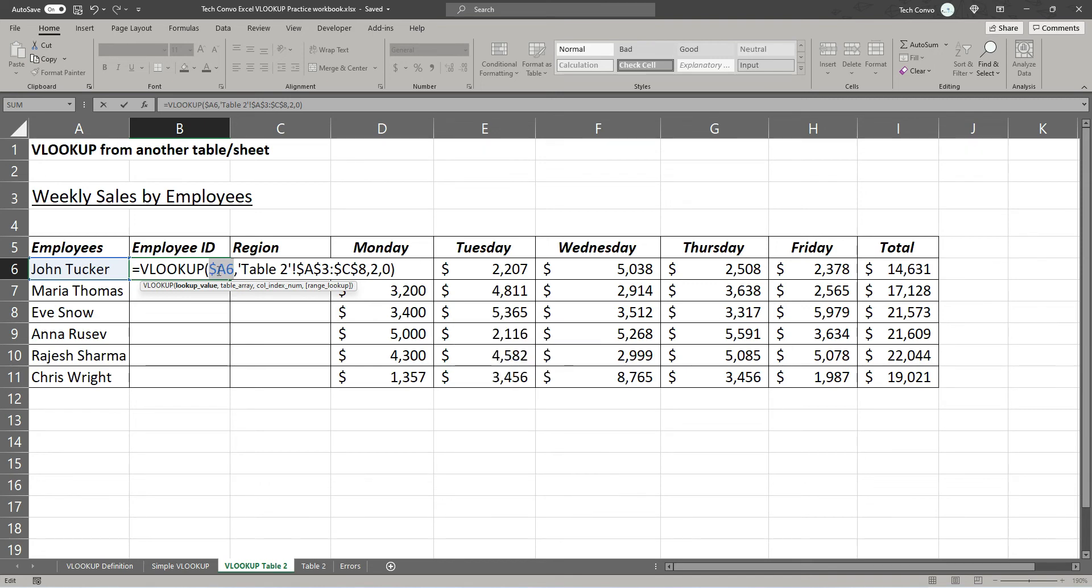
pyautogui.press('Return')
# Step: Copy the column-locked VLOOKUP formula from B6 into the Region cell C6
pyautogui.click(194, 270)
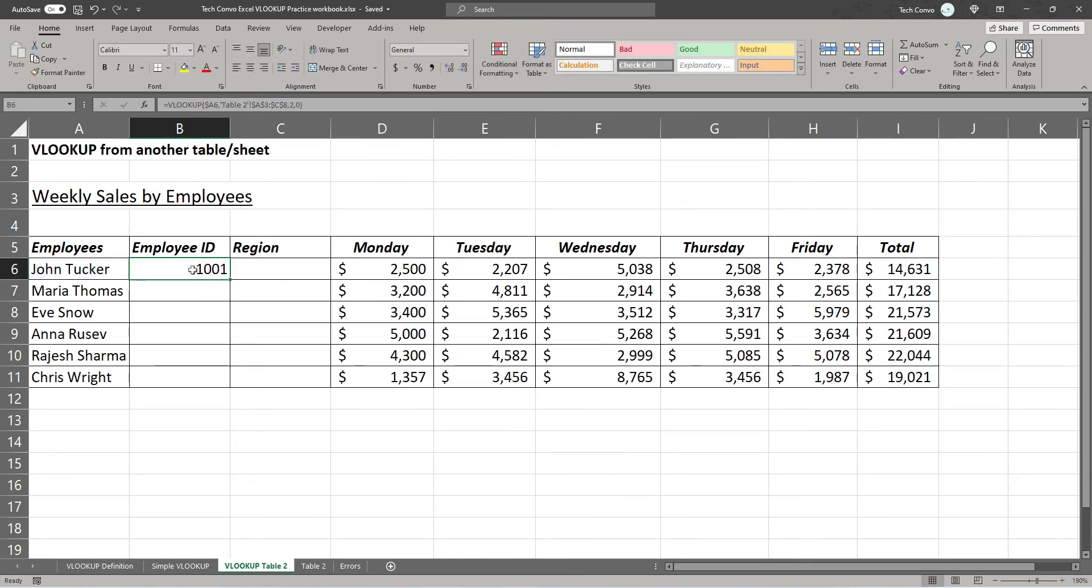
pyautogui.hotkey('ctrl', 'c')
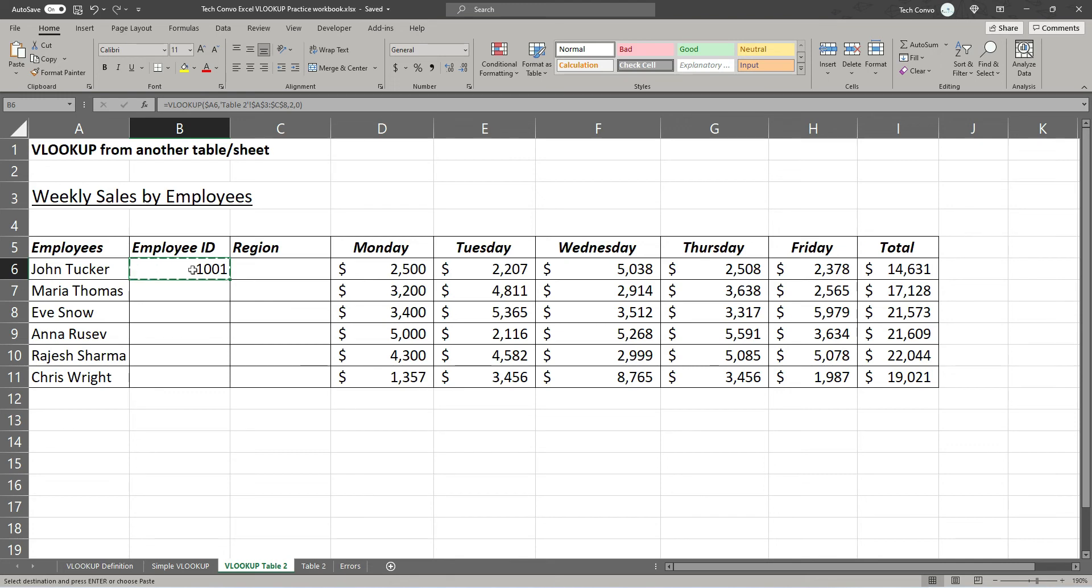
pyautogui.press('Right')
pyautogui.hotkey('ctrl', 'v')
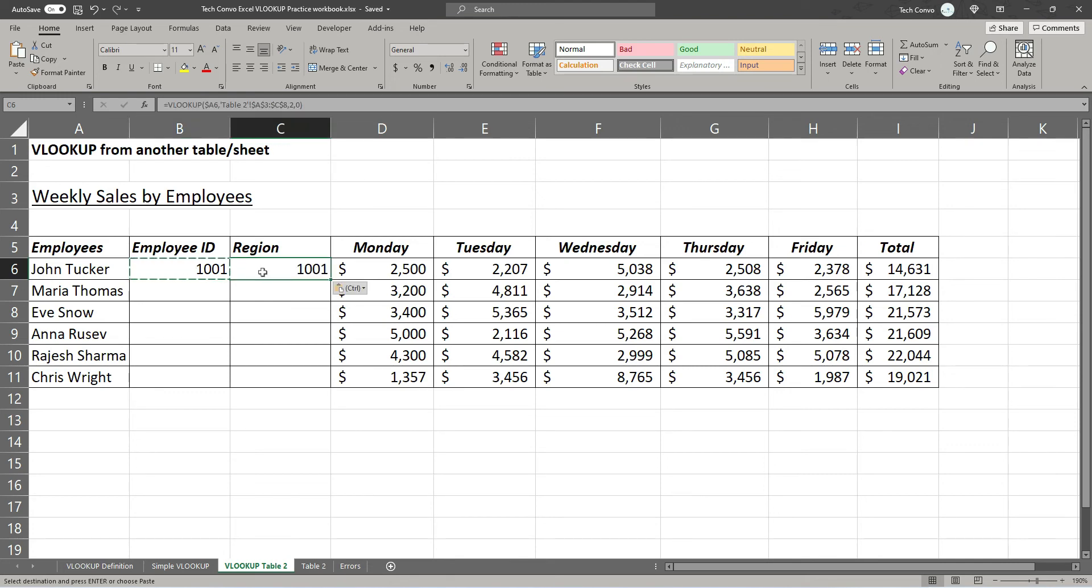
# Step: Check the Region column's position on the Table 2 sheet and set the column index in the C6 VLOOKUP formula to 3
pyautogui.click(314, 566)
pyautogui.scroll(-2, 283, 237)
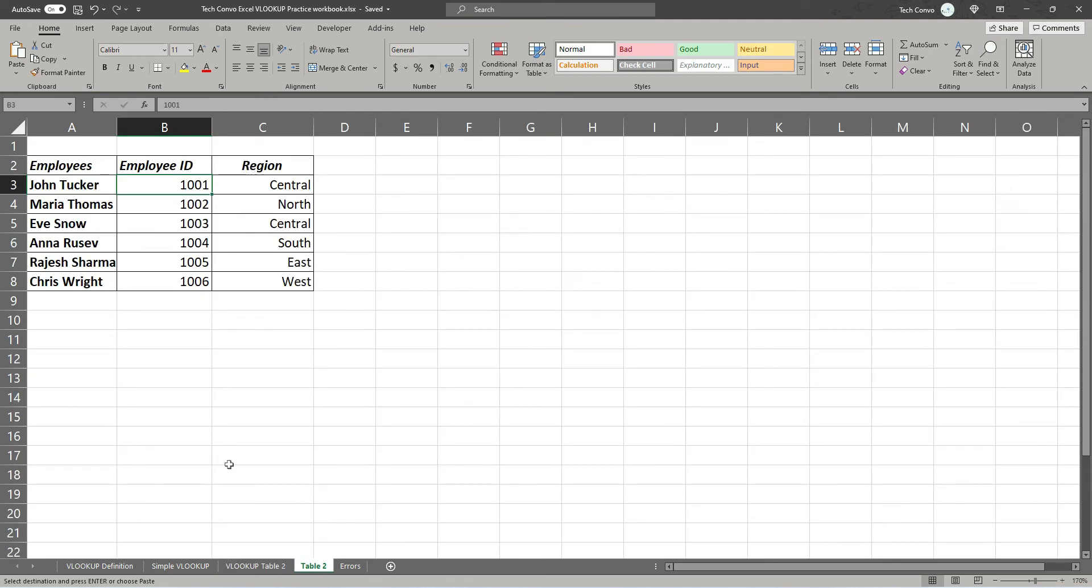
pyautogui.click(255, 566)
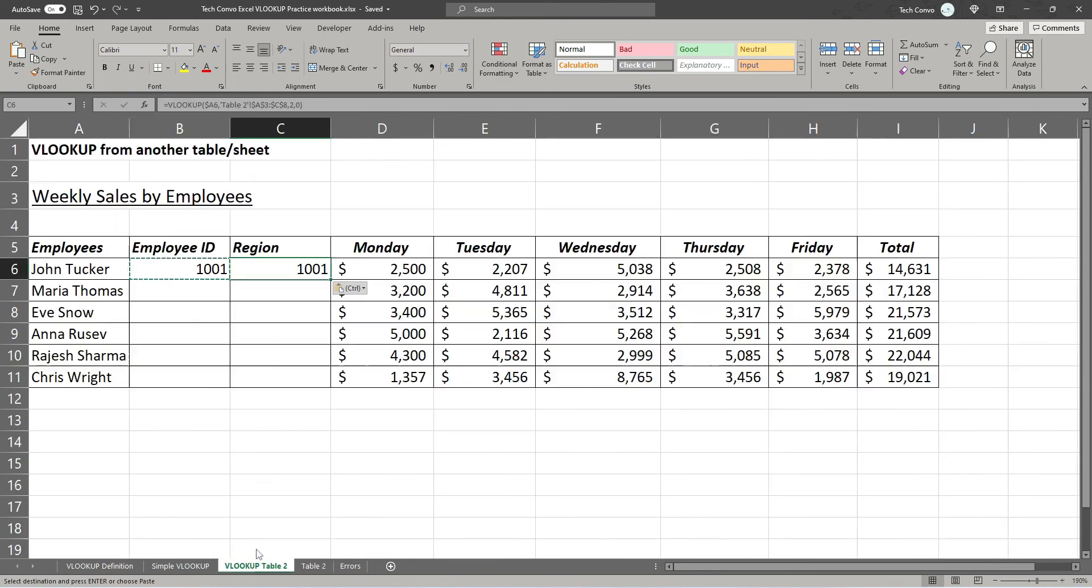
pyautogui.doubleClick(276, 270)
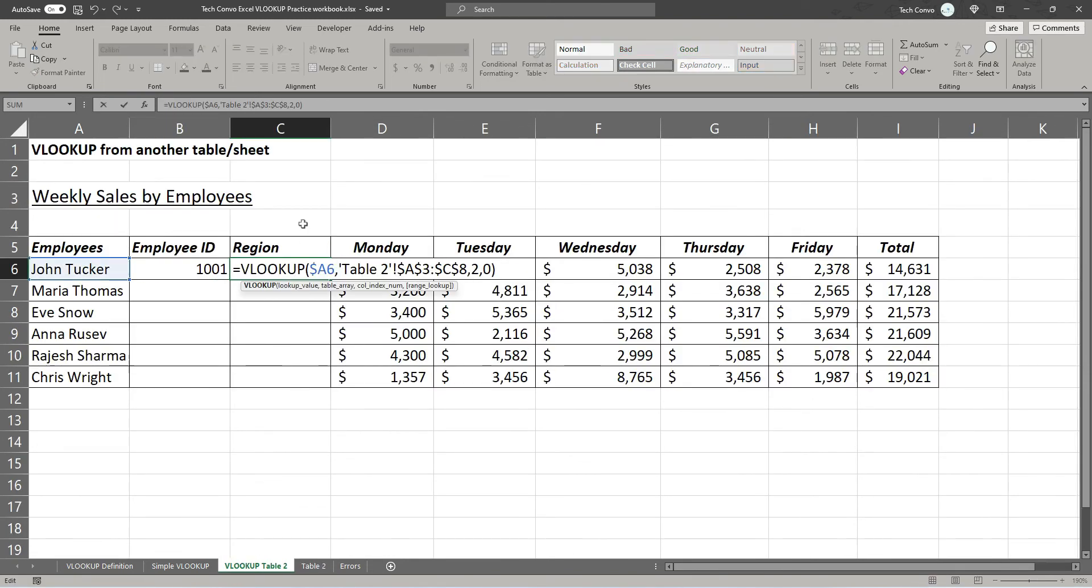
pyautogui.doubleClick(475, 269)
pyautogui.write('3')
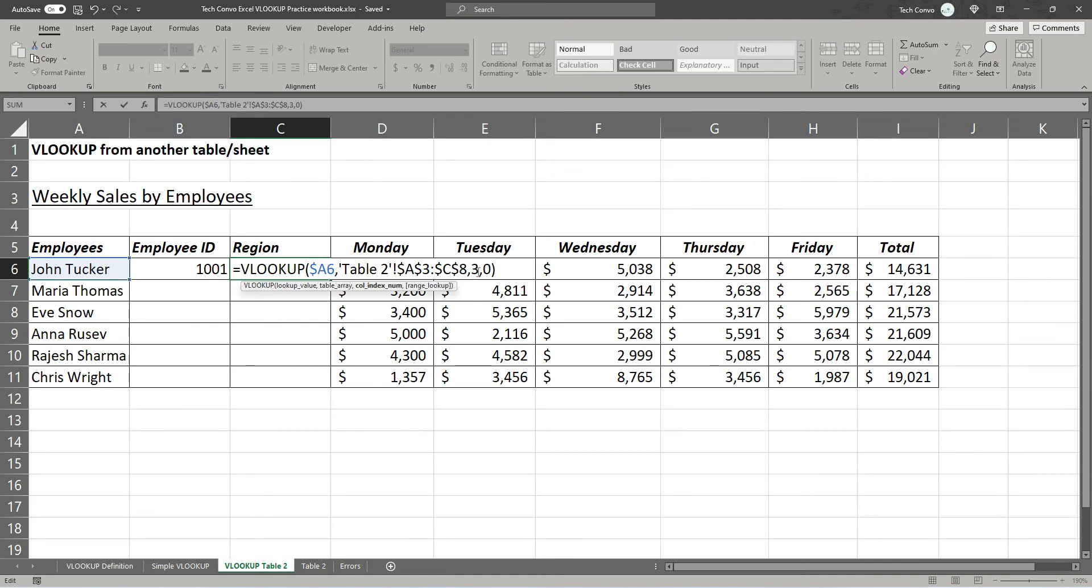
pyautogui.press('Return')
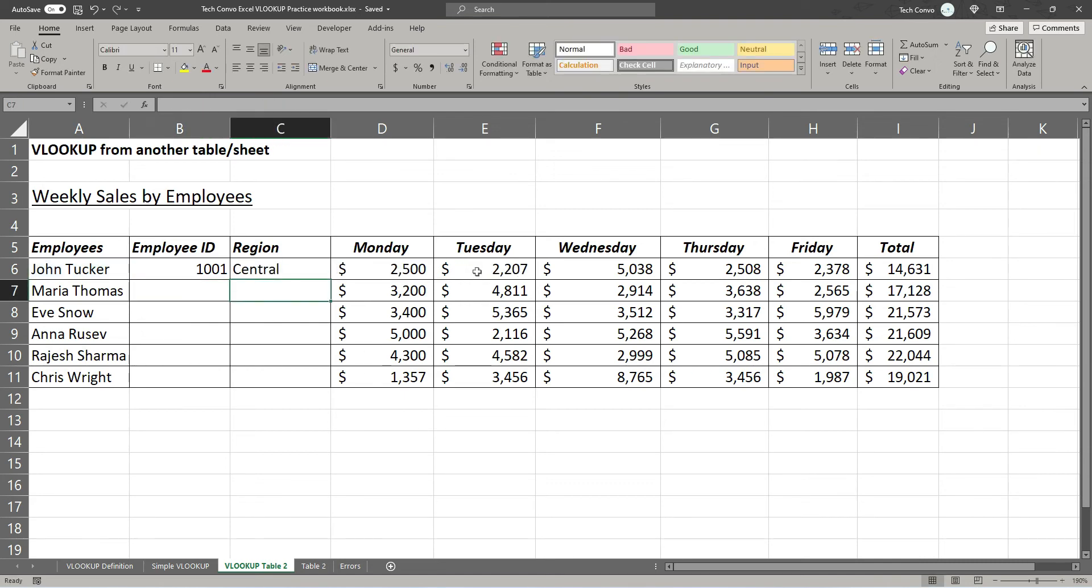
# Step: Copy the Employee ID and Region formulas from B6:C6 down through row 11
pyautogui.press('Up')
pyautogui.press('Left')
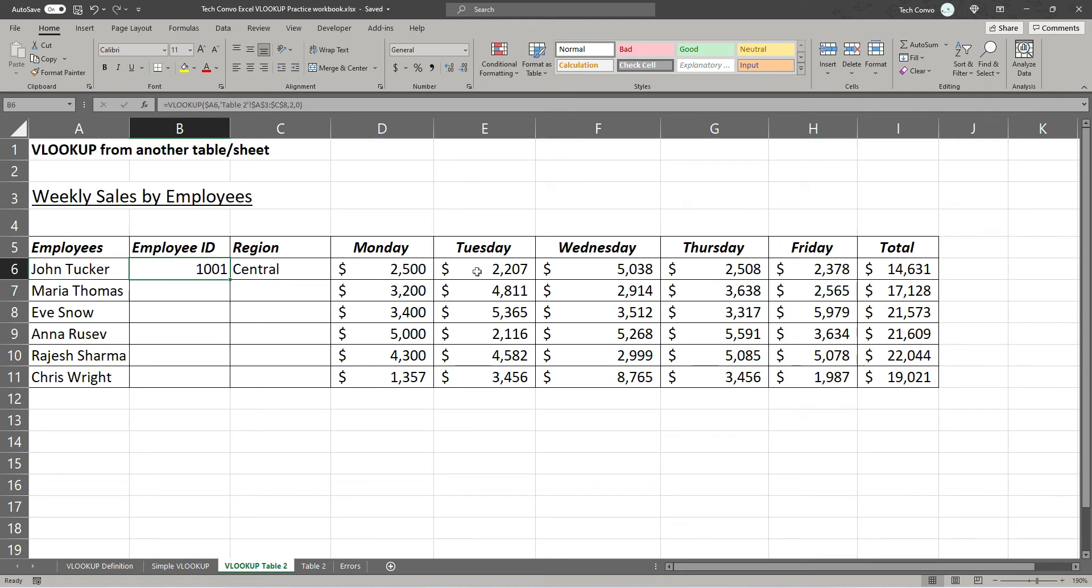
pyautogui.hotkey('shift', 'Right')
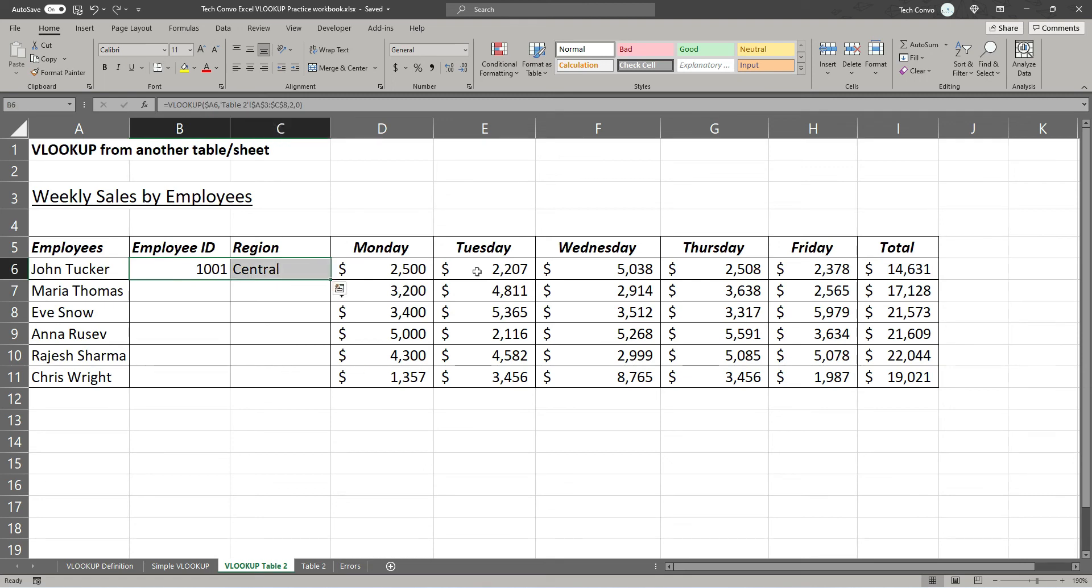
pyautogui.hotkey('ctrl', 'c')
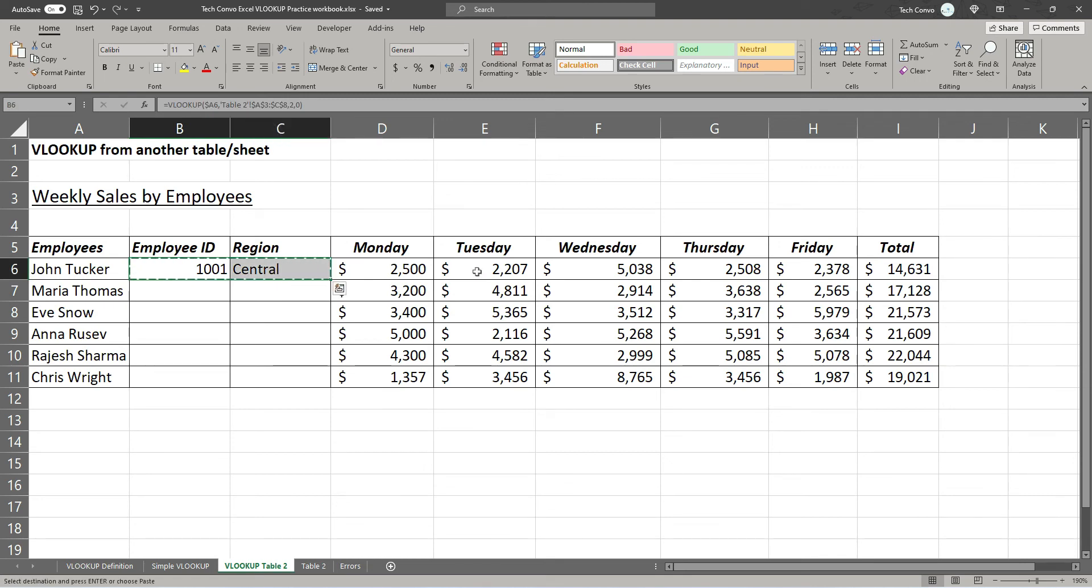
pyautogui.hotkey('shift', 'Down')
pyautogui.hotkey('shift', 'Down')
pyautogui.hotkey('shift', 'Down')
pyautogui.hotkey('shift', 'Down')
pyautogui.hotkey('shift', 'Down')
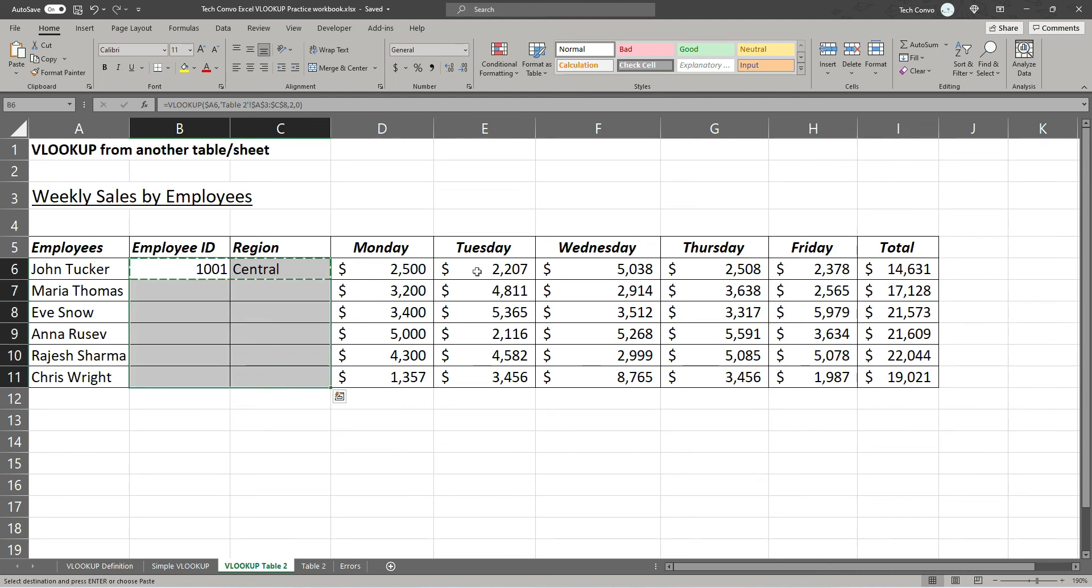
pyautogui.hotkey('ctrl', 'v')
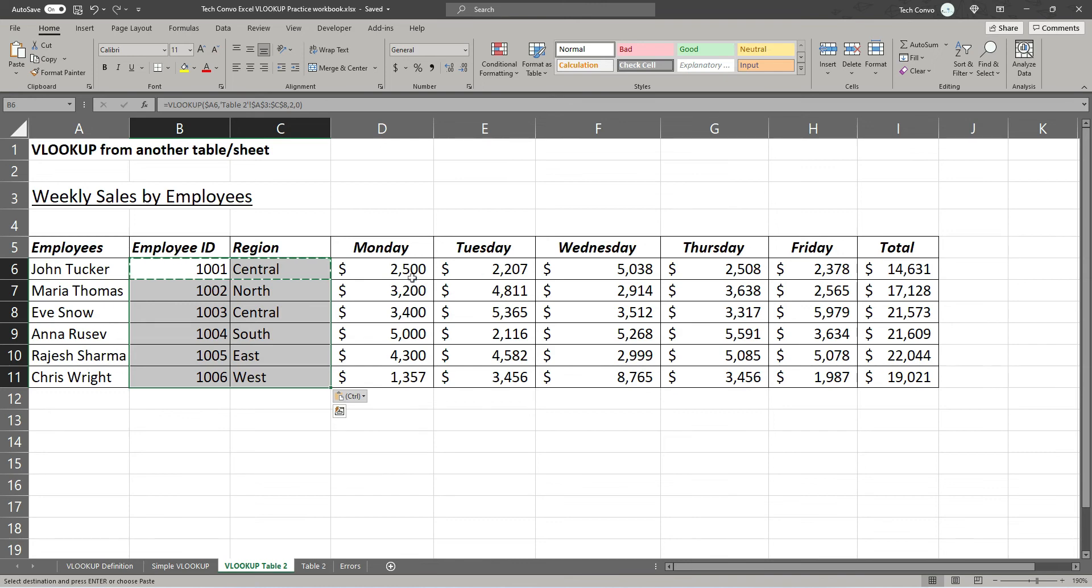
# Step: Review the filled Employee ID and Region columns against the employee names in A6:A11
pyautogui.click(281, 314)
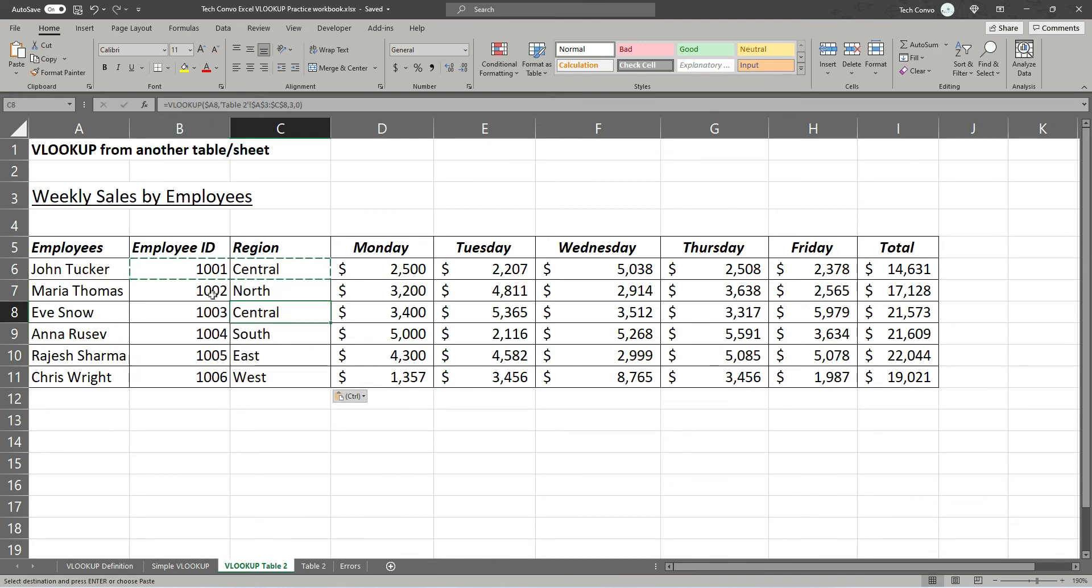
pyautogui.click(282, 249)
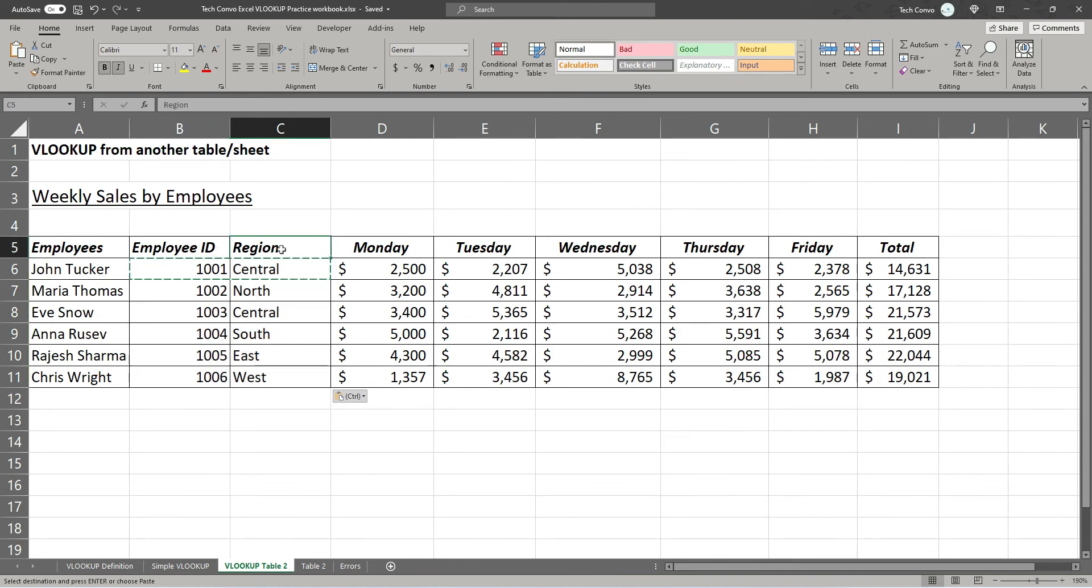
pyautogui.moveTo(92, 272); pyautogui.dragTo(103, 376)
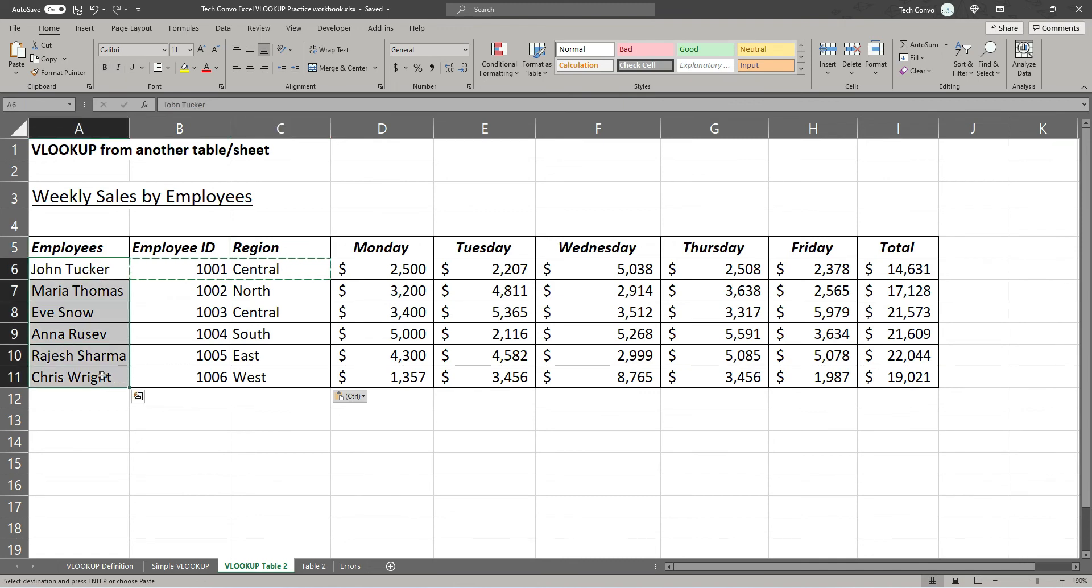
pyautogui.click(169, 376)
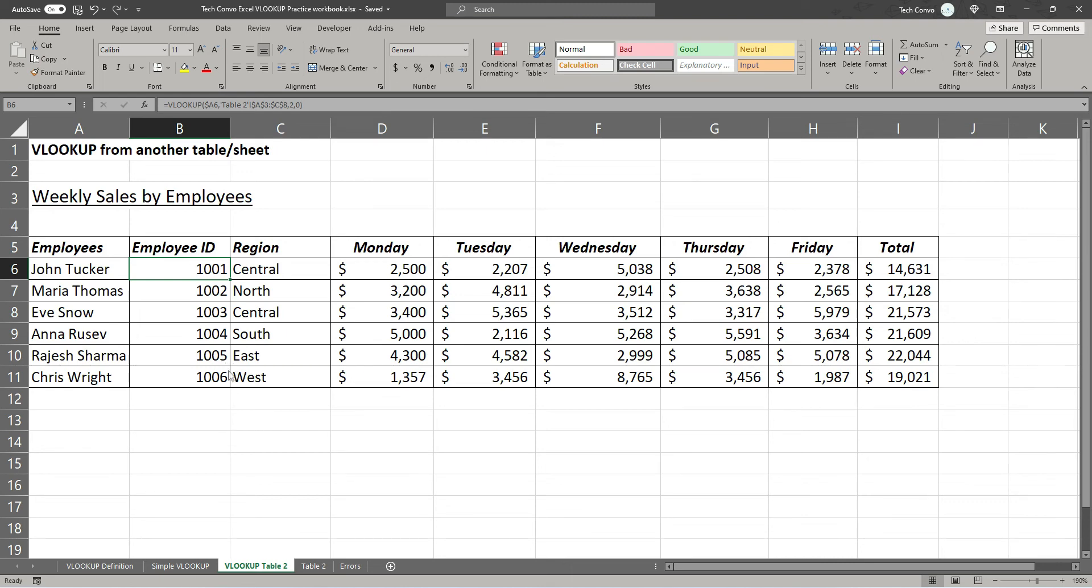
# Step: On the Errors sheet, enter =VLOOKUP(A15,A6:G11,6,0) in B15 to look up the first listed employee's Friday sales
pyautogui.click(350, 566)
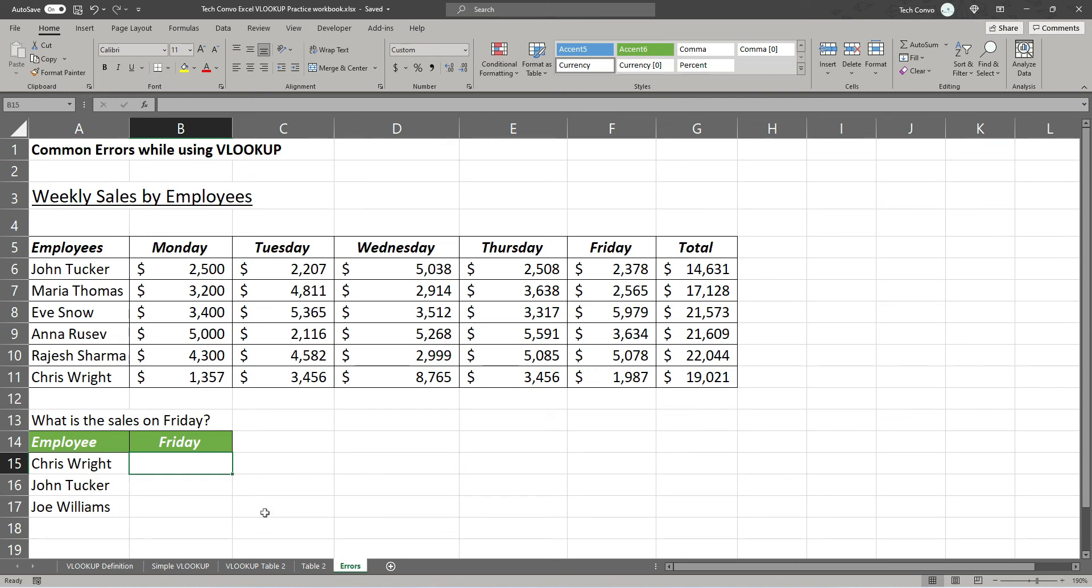
pyautogui.write('=VLOOKUP(')
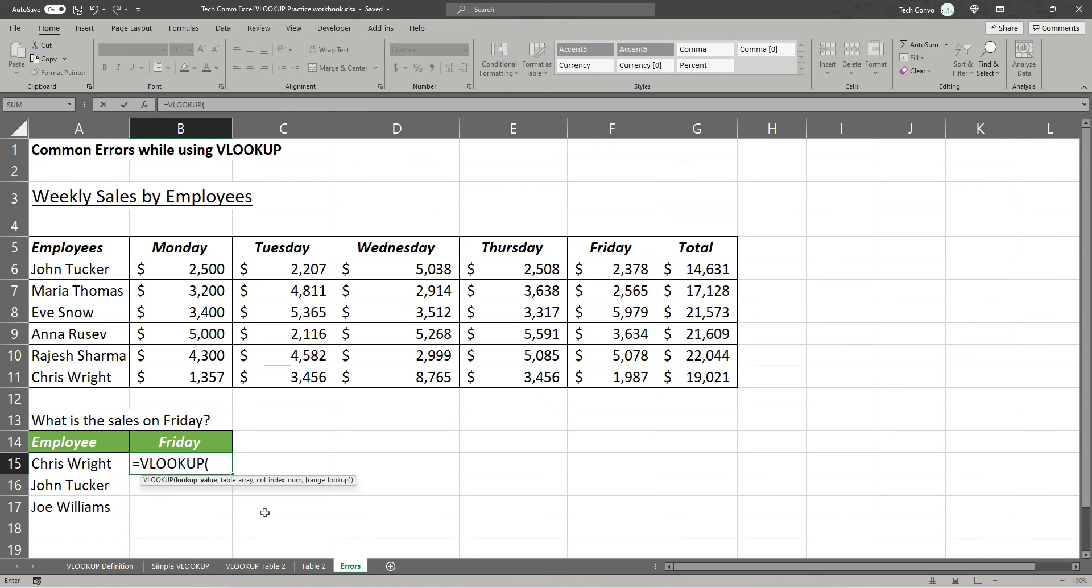
pyautogui.click(77, 462)
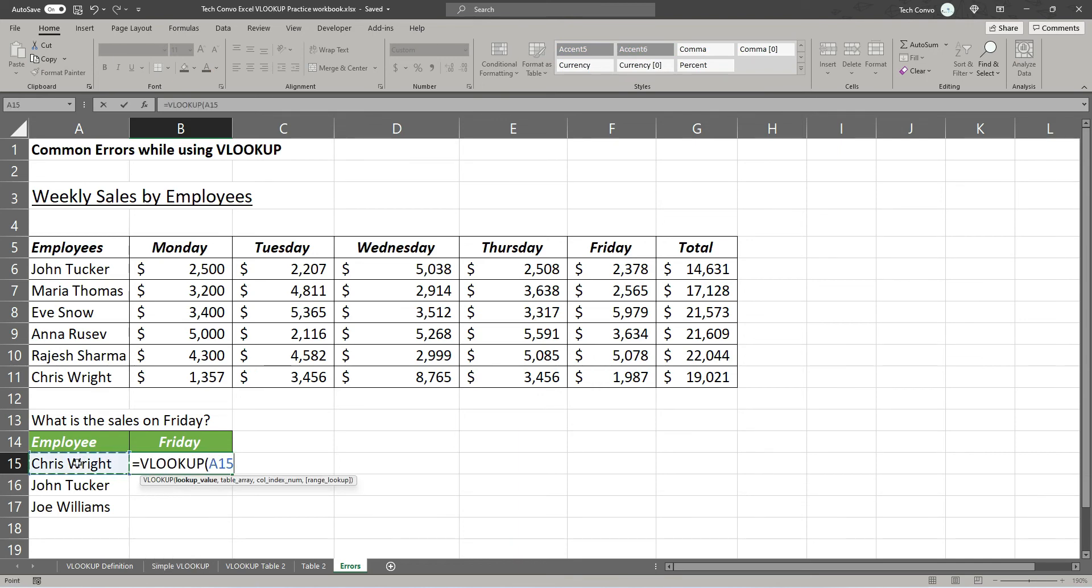
pyautogui.write(',')
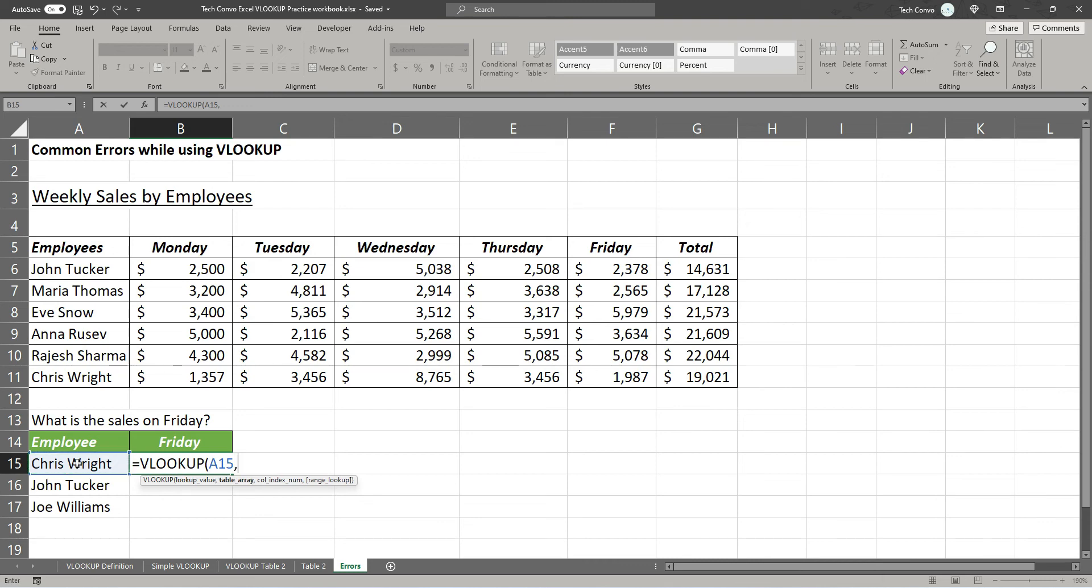
pyautogui.moveTo(101, 269); pyautogui.dragTo(691, 372)
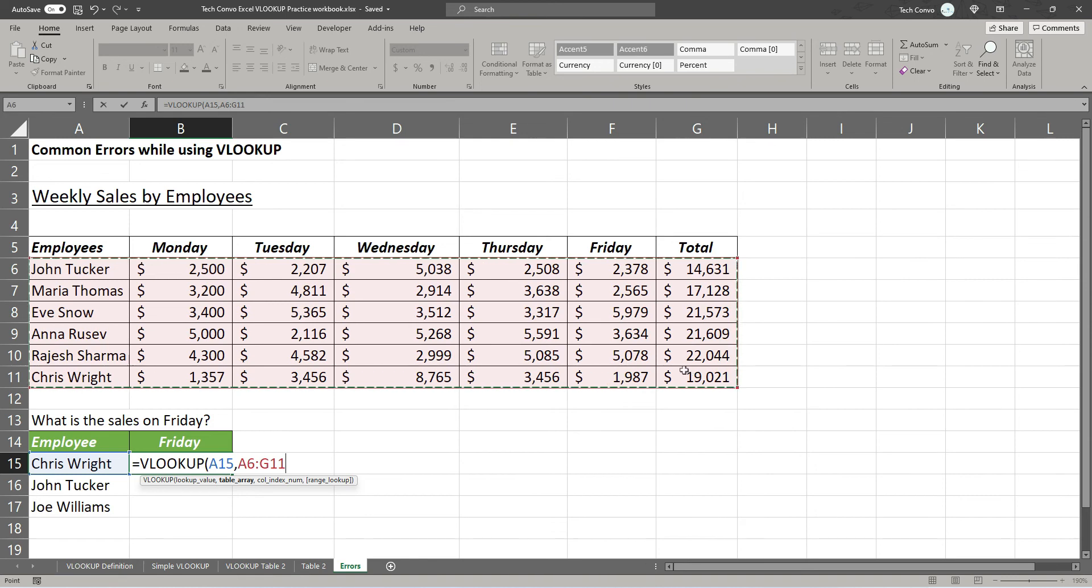
pyautogui.write(',')
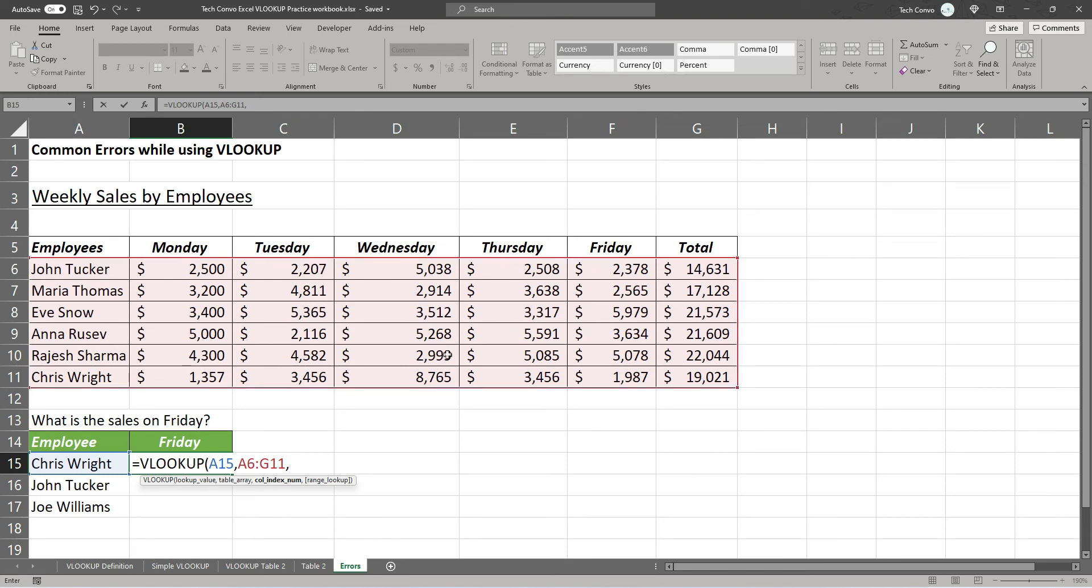
pyautogui.write('6,')
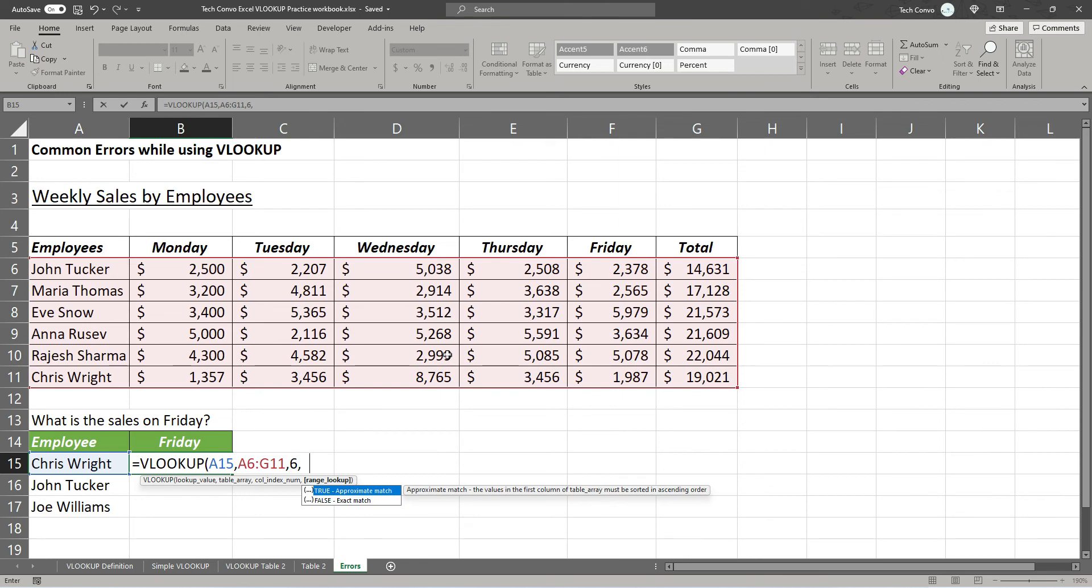
pyautogui.write('0)')
pyautogui.press('Return')
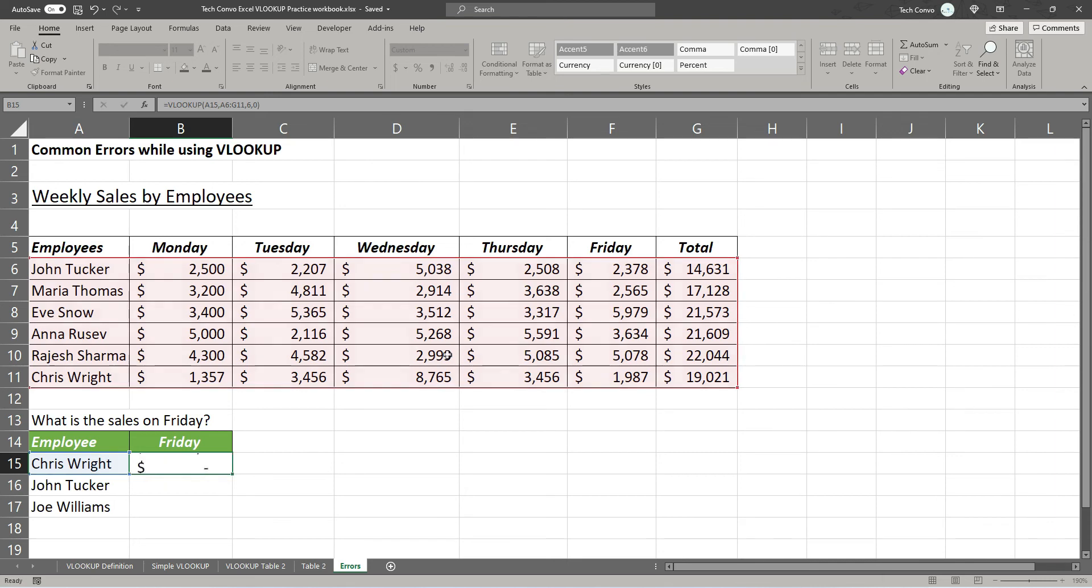
# Step: Try copying the B15 formula with its relative table range down into B16:B17
pyautogui.click(174, 472)
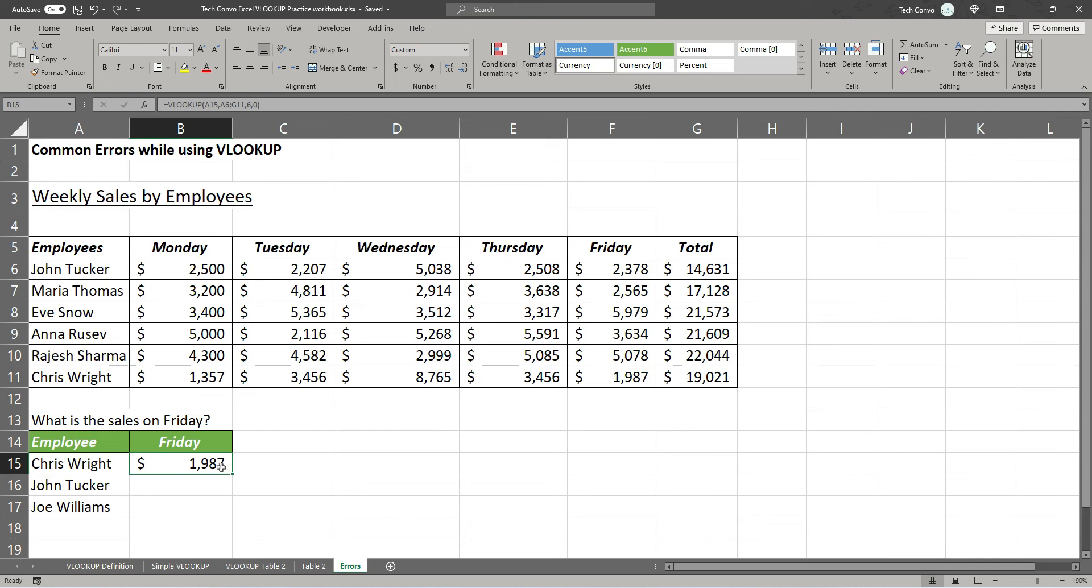
pyautogui.hotkey('ctrl', 'c')
pyautogui.hotkey('shift', 'Down')
pyautogui.hotkey('shift', 'Down')
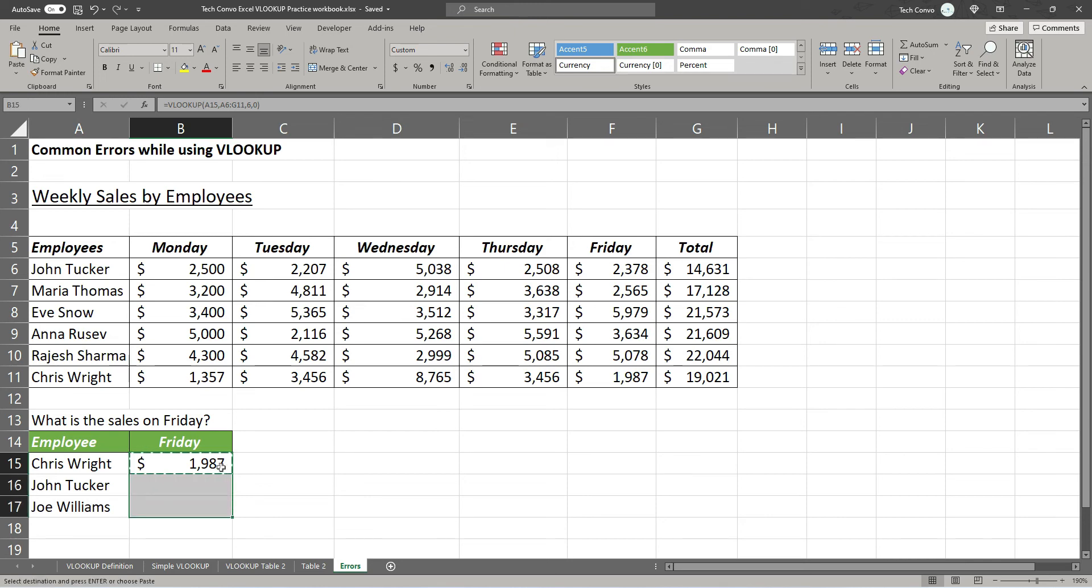
pyautogui.hotkey('ctrl', 'v')
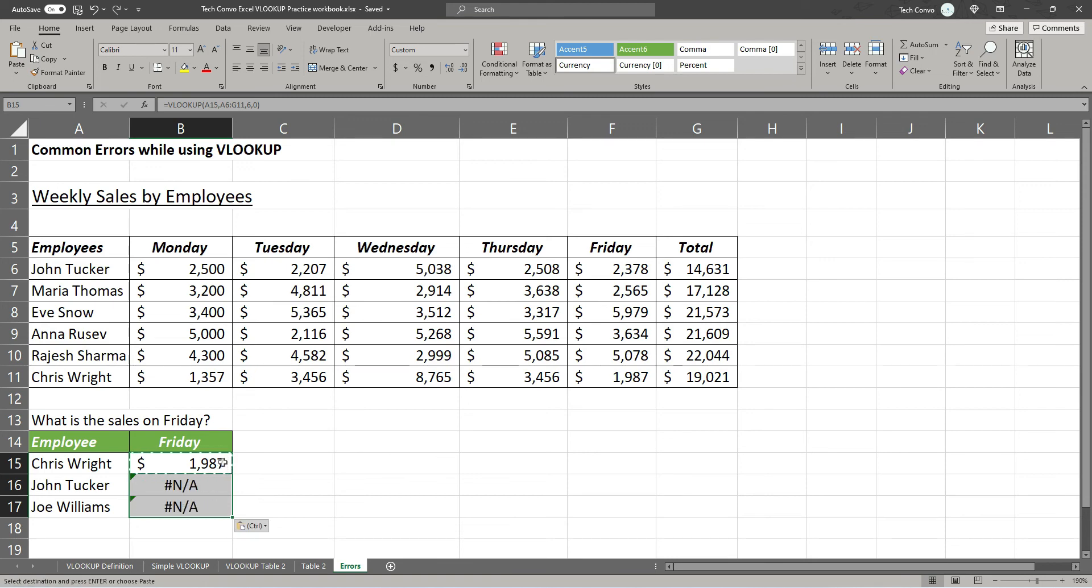
# Step: Inspect the table range used by the copied VLOOKUP formula in B16, leaving the formula unedited
pyautogui.click(208, 486)
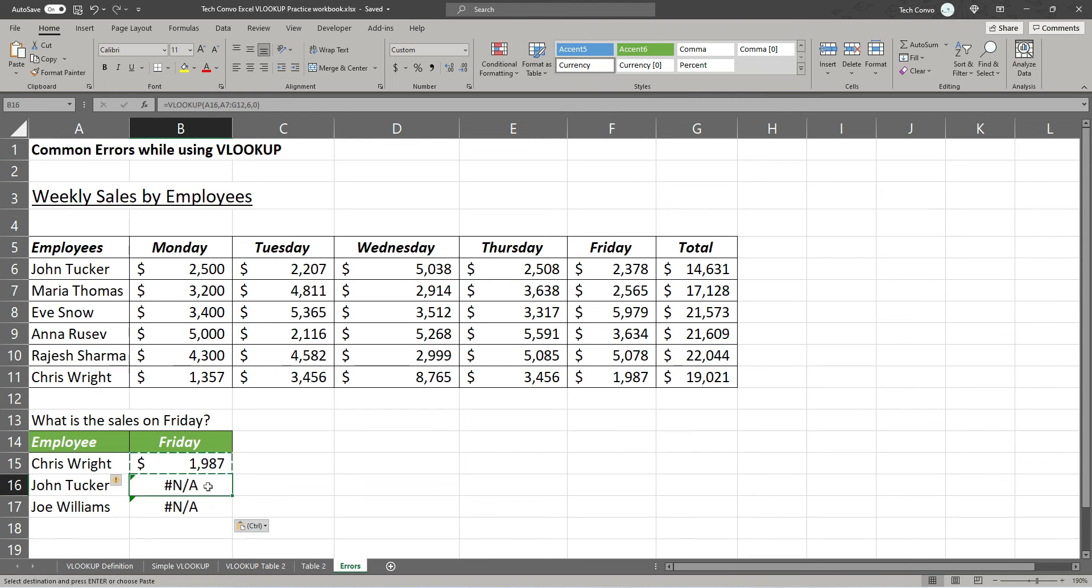
pyautogui.press('Escape')
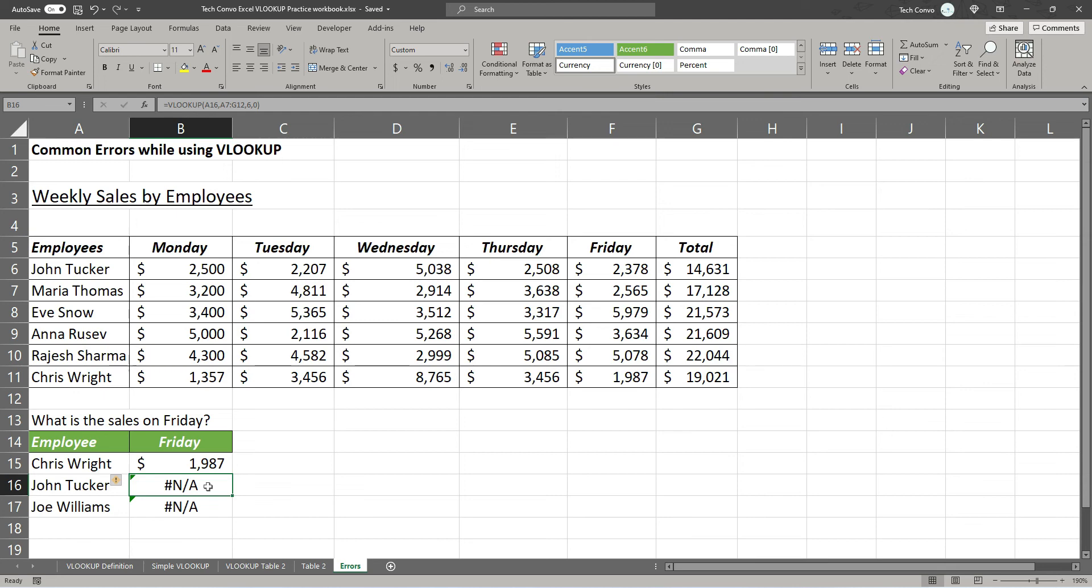
pyautogui.doubleClick(208, 487)
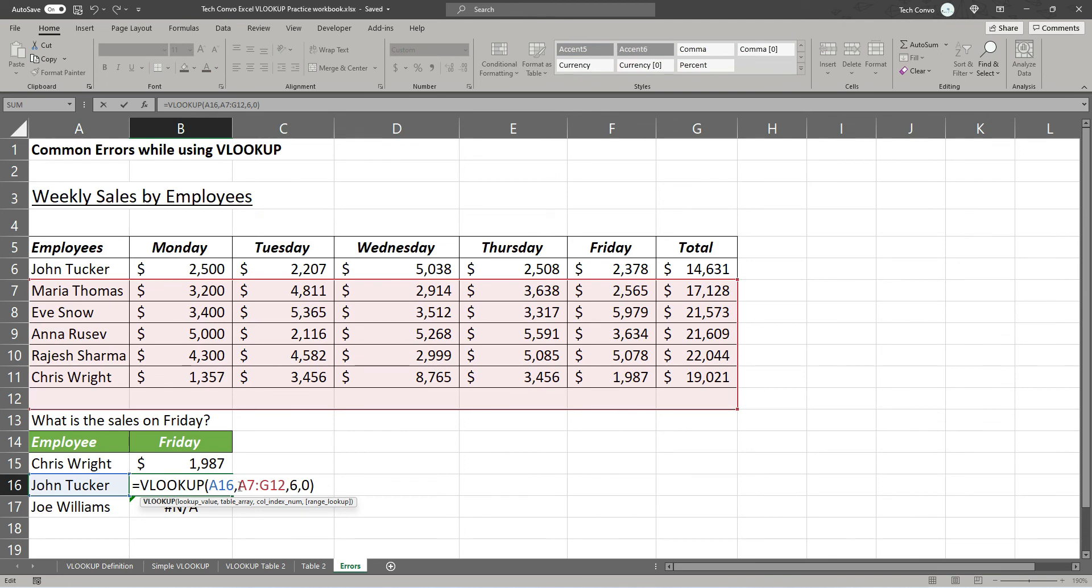
pyautogui.moveTo(239, 485); pyautogui.dragTo(287, 480)
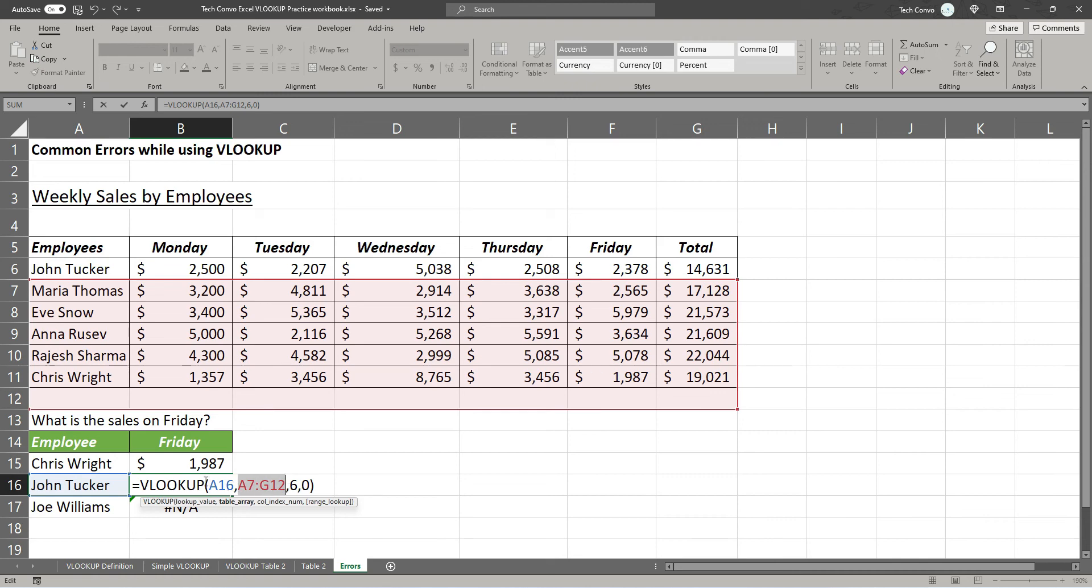
pyautogui.press('Escape')
# Step: Make the table range in the B15 VLOOKUP formula absolute so it reads $A$6:$G$11
pyautogui.doubleClick(200, 464)
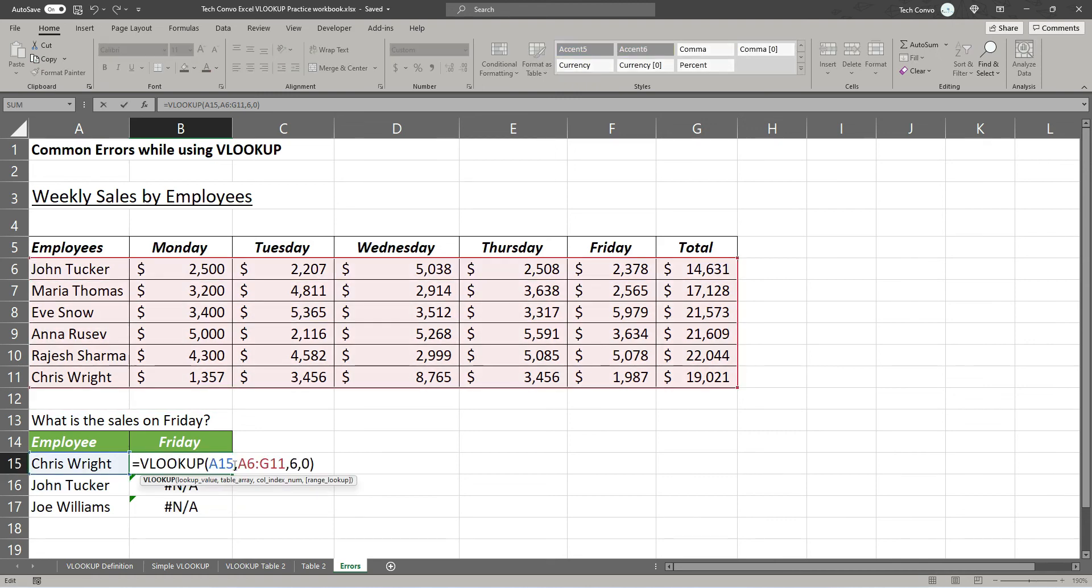
pyautogui.moveTo(238, 463); pyautogui.dragTo(286, 463)
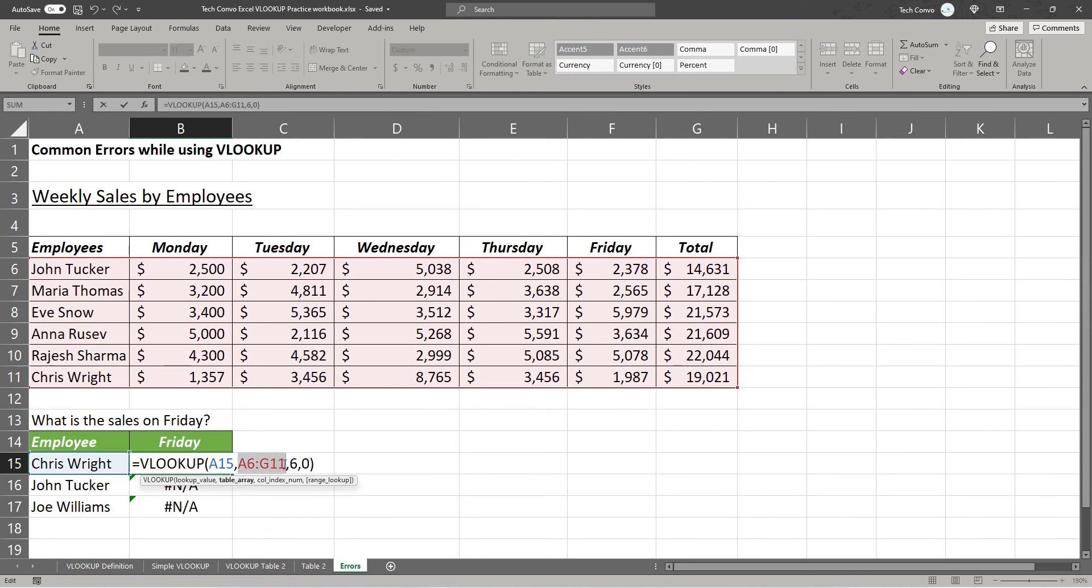
pyautogui.press('F4')
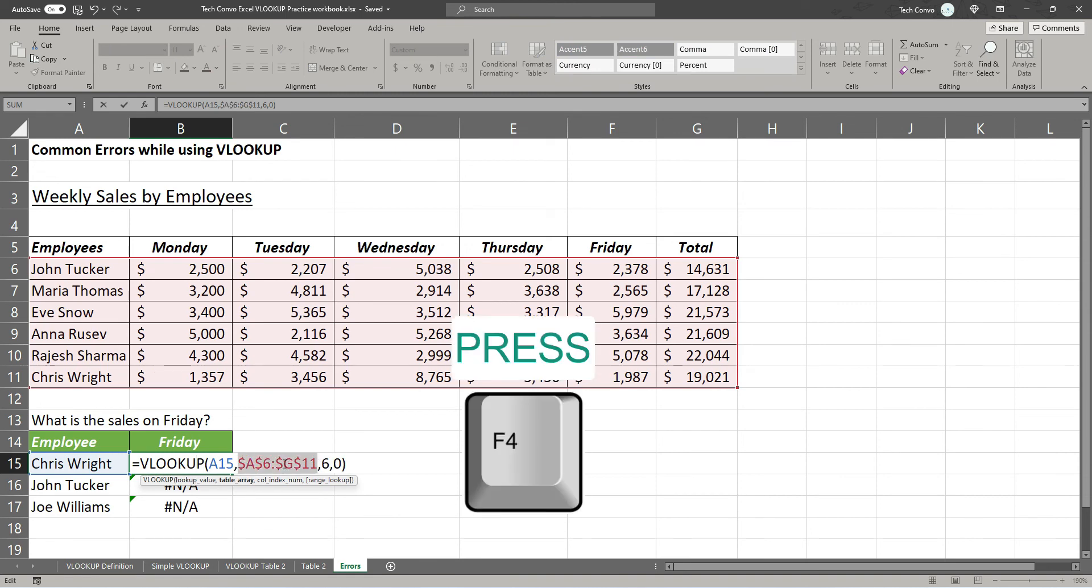
pyautogui.press('Return')
# Step: Copy the B15 formula with the locked table range into B16:B17 and check the formula in B16
pyautogui.press('Up')
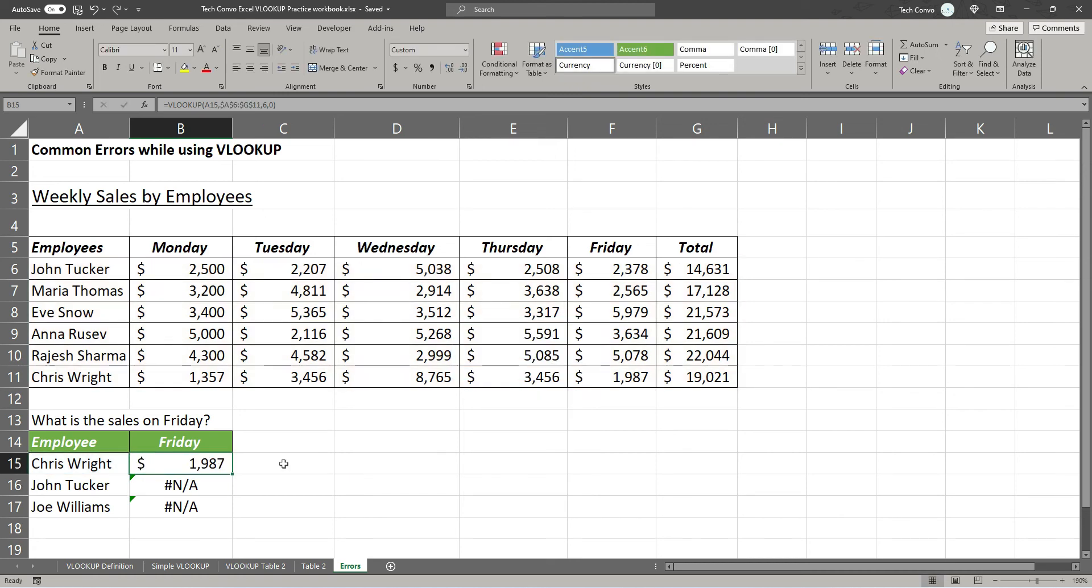
pyautogui.hotkey('ctrl', 'c')
pyautogui.hotkey('shift', 'Down')
pyautogui.hotkey('shift', 'Down')
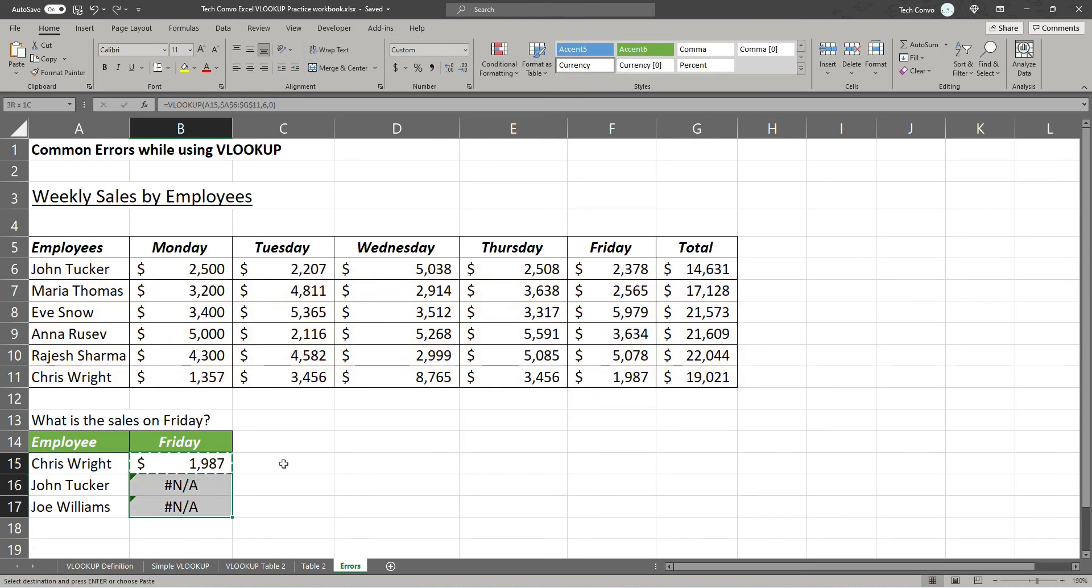
pyautogui.hotkey('ctrl', 'v')
pyautogui.click(167, 488)
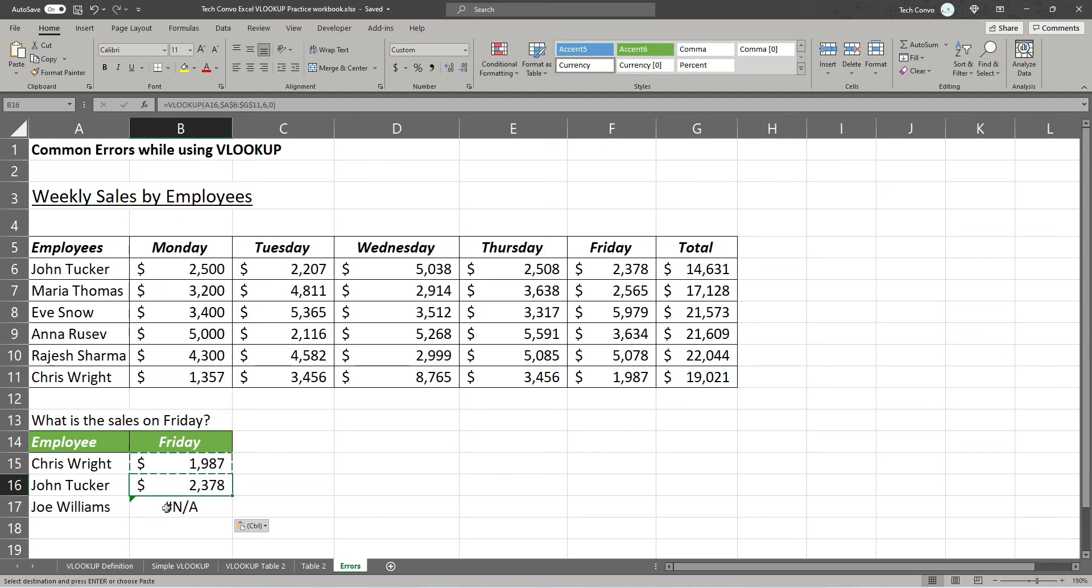
# Step: Inspect the VLOOKUP formula in B17 and its lookup references, leaving the formula unedited
pyautogui.click(159, 508)
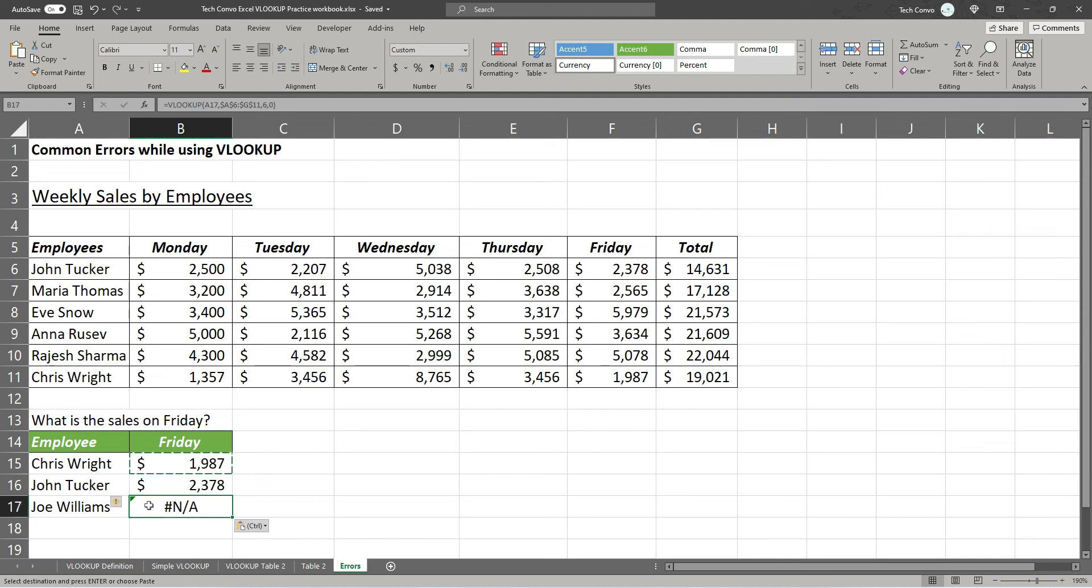
pyautogui.doubleClick(150, 507)
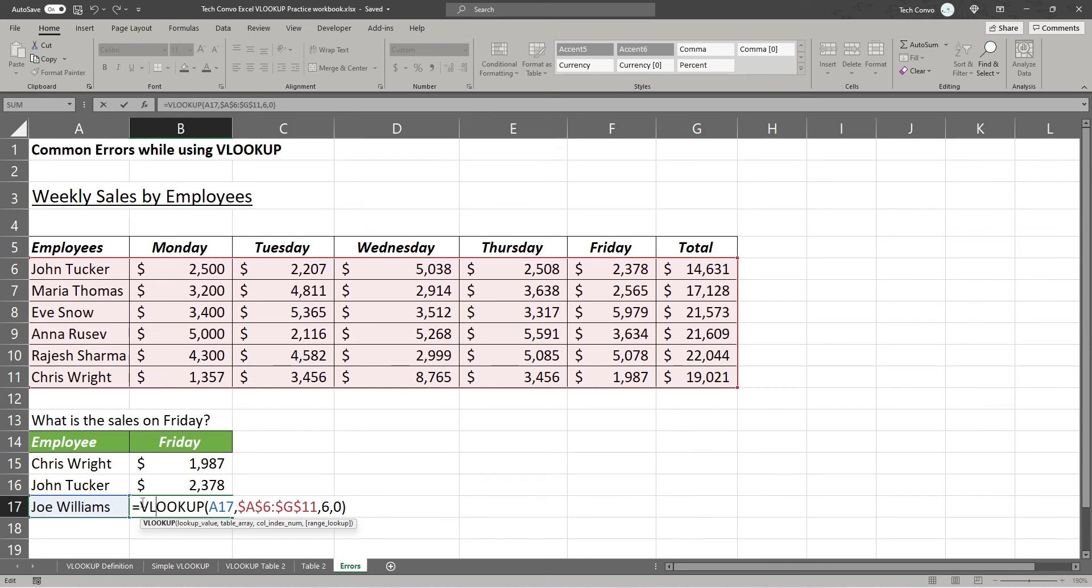
pyautogui.click(142, 503)
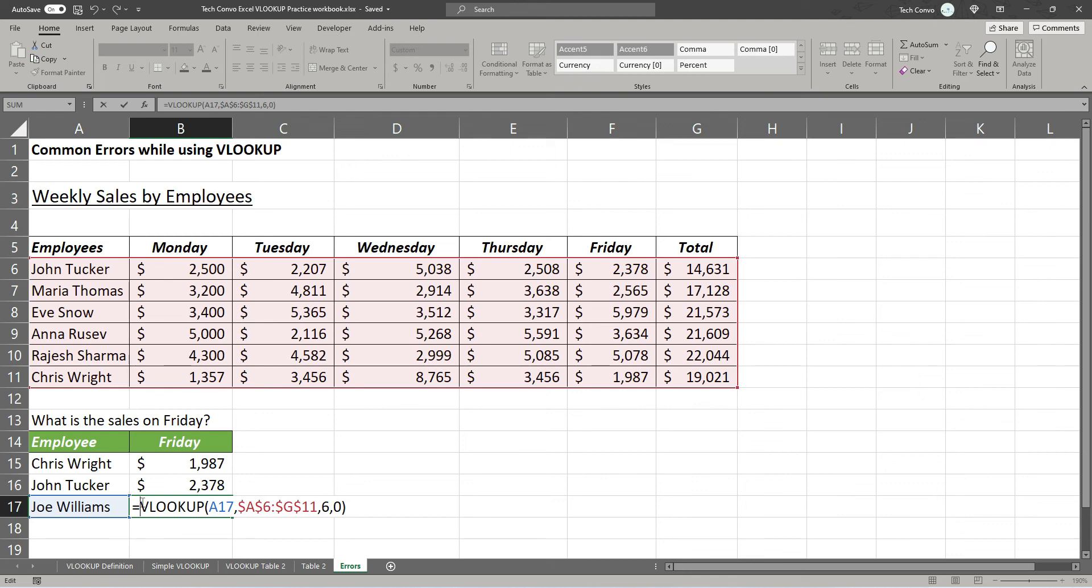
pyautogui.press('Return')
# Step: Wrap the B15 VLOOKUP in IFERROR with a blank space as the error value: =IFERROR(VLOOKUP(A15,$A$6:$G$11,6,0)," ")
pyautogui.doubleClick(145, 464)
pyautogui.press('Escape')
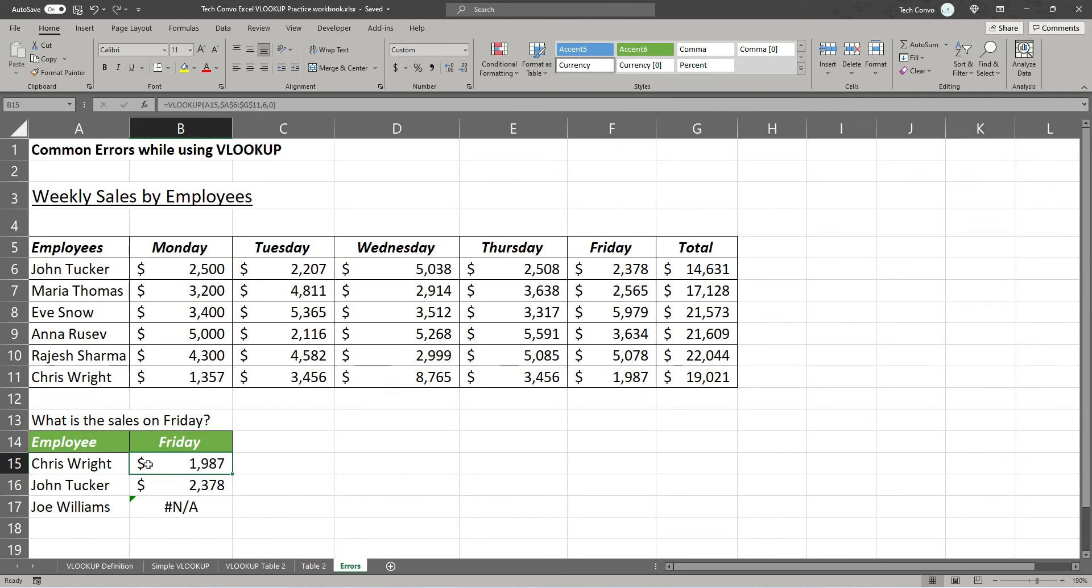
pyautogui.doubleClick(147, 463)
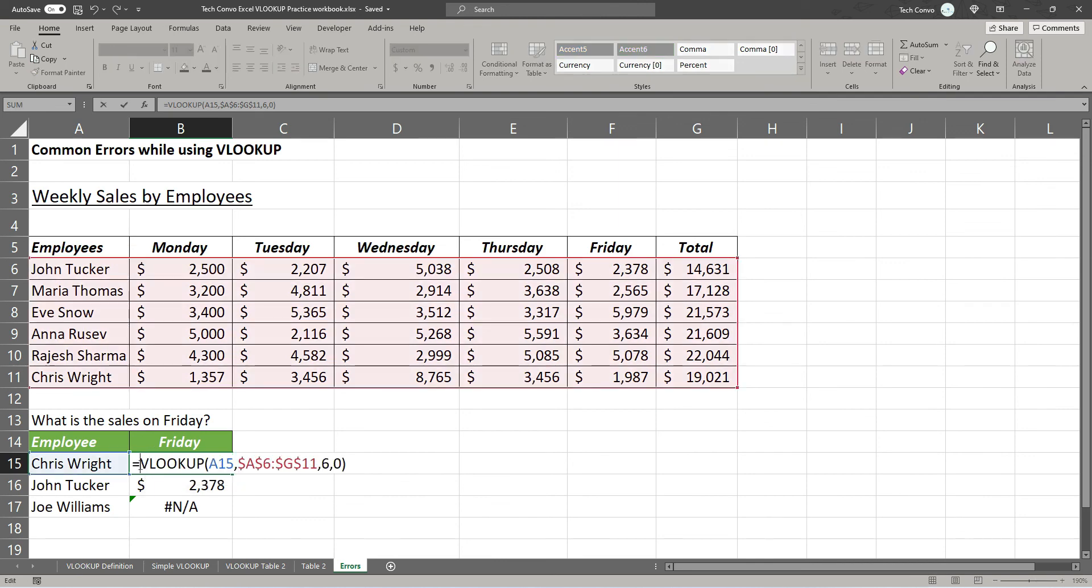
pyautogui.write('if')
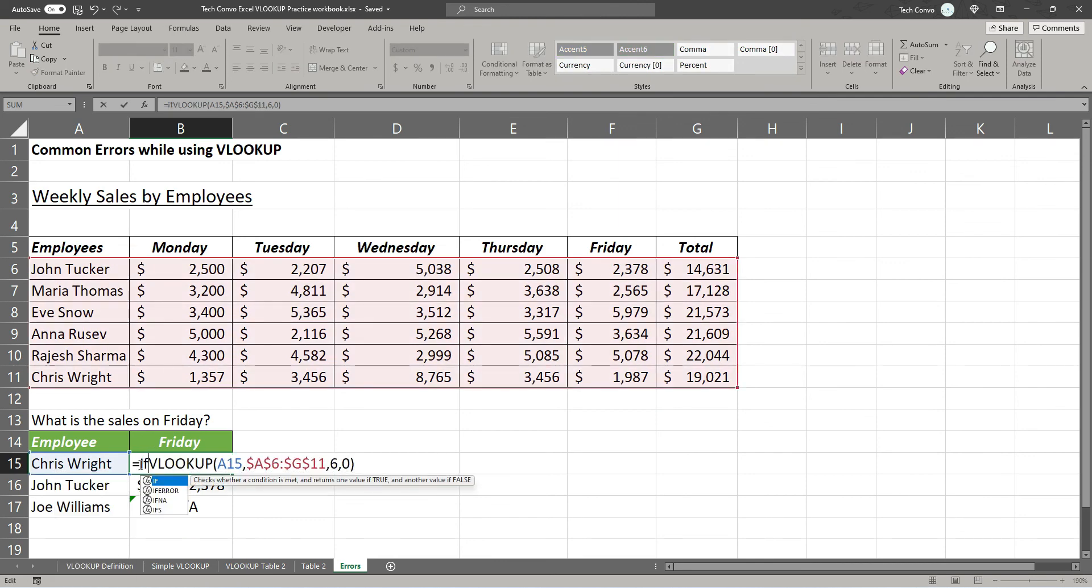
pyautogui.write('e')
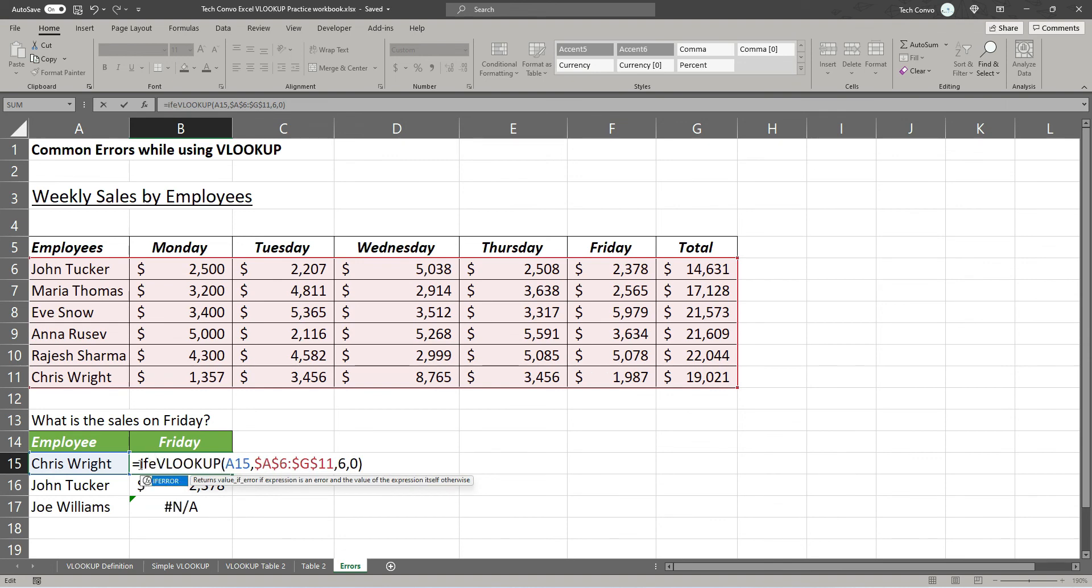
pyautogui.press('Tab')
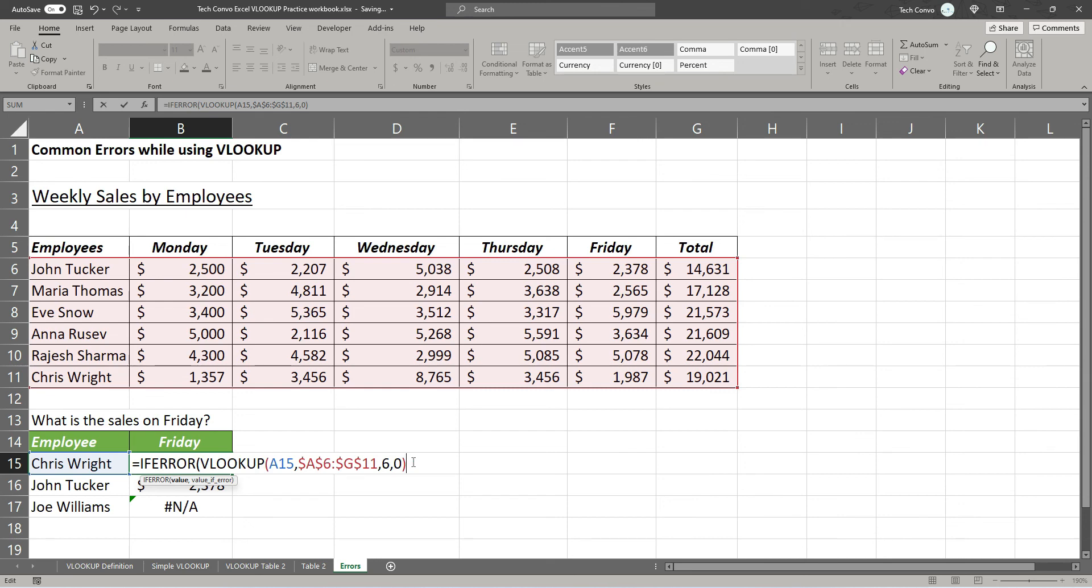
pyautogui.write('," ")')
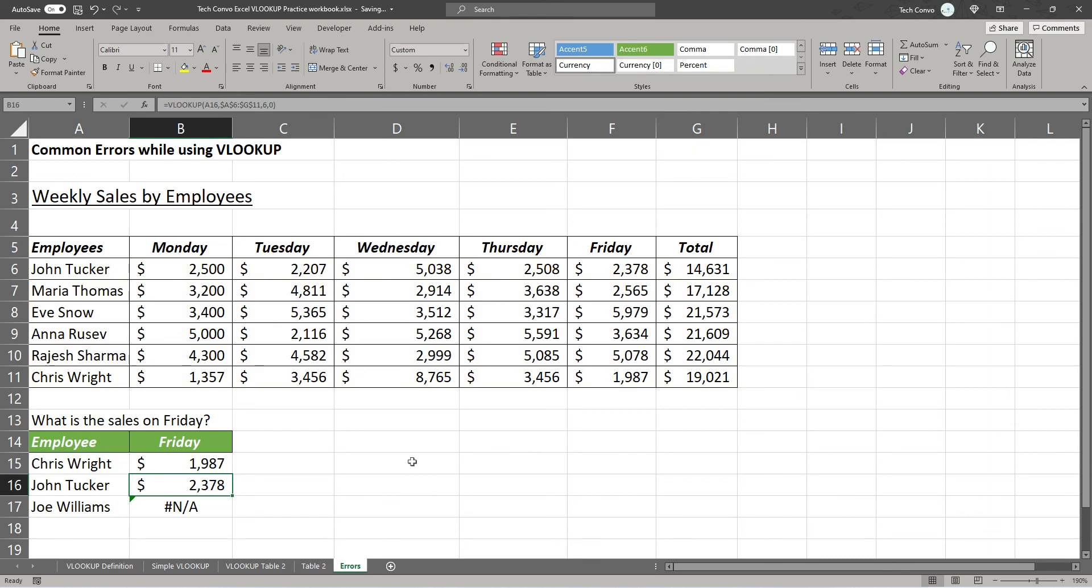
# Step: Copy the B15 IFERROR formula down through B17 and check the formula in B17
pyautogui.click(217, 462)
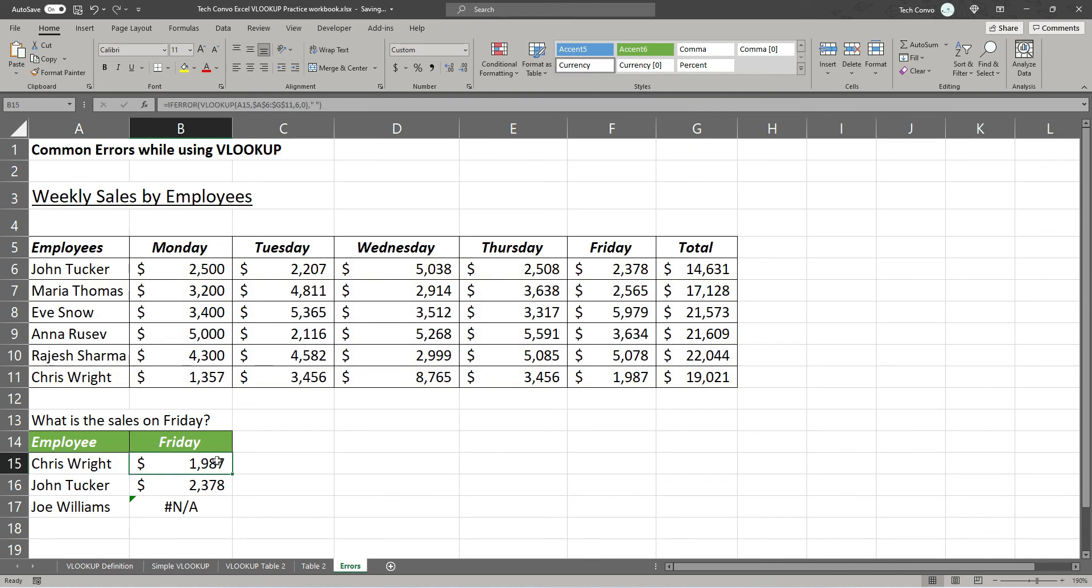
pyautogui.hotkey('ctrl', 'c')
pyautogui.hotkey('shift', 'Down')
pyautogui.hotkey('shift', 'Down')
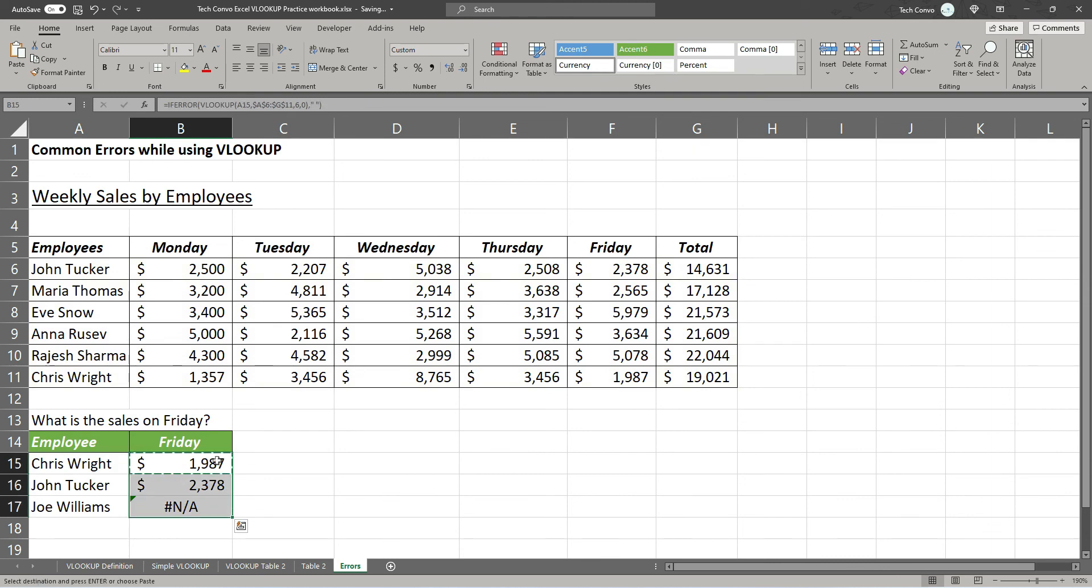
pyautogui.hotkey('ctrl', 'v')
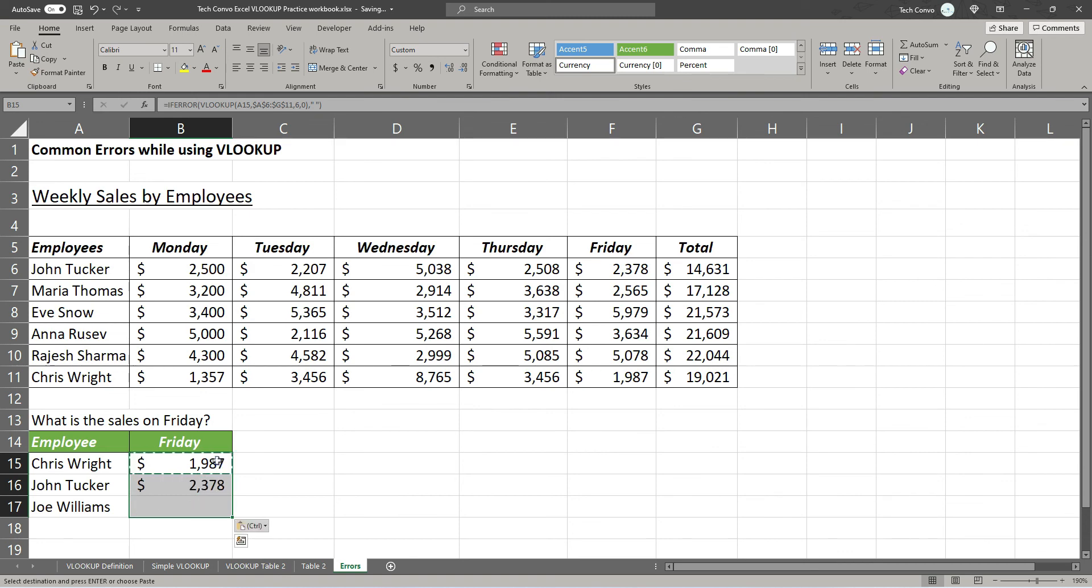
pyautogui.press('Escape')
pyautogui.click(180, 506)
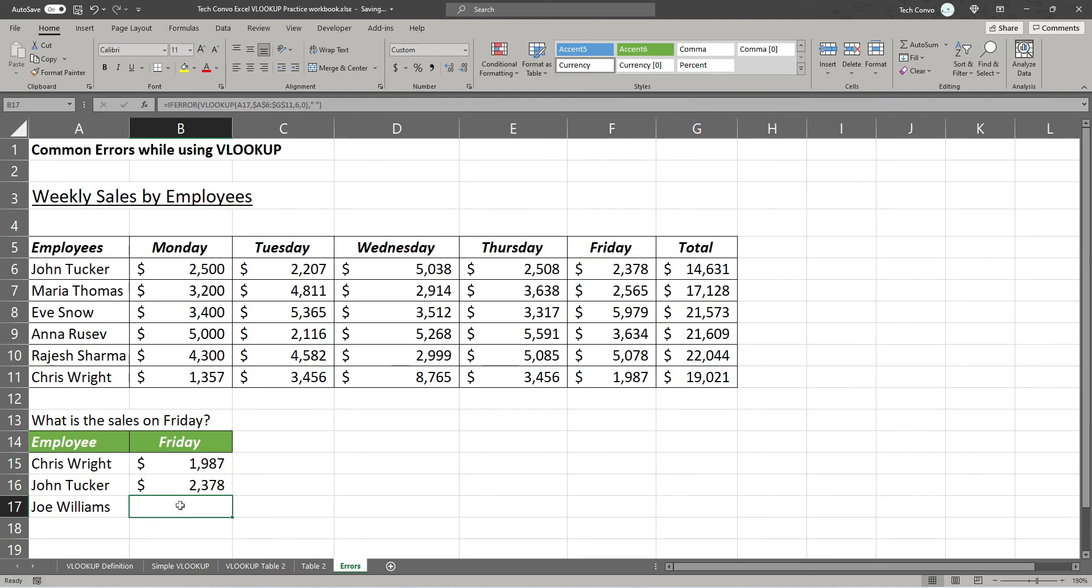